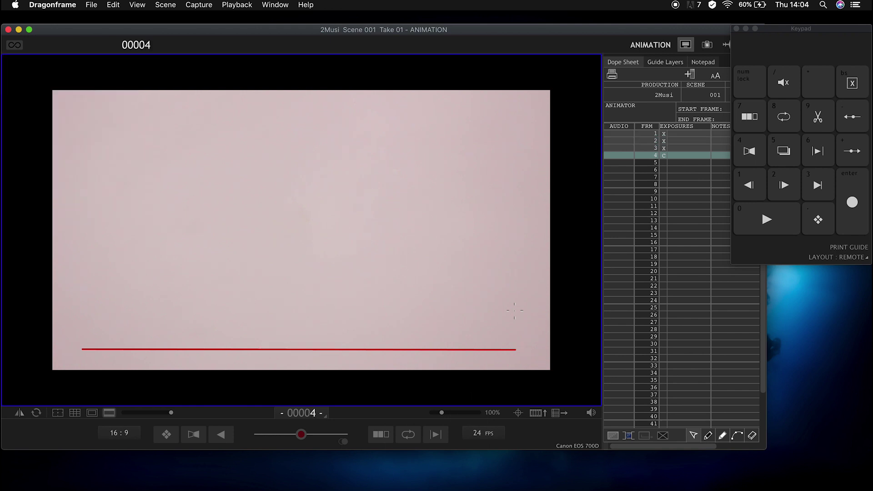
Capture the frames up to 16, with a blue clay ball growing and shrinking at the lower right of the shot.
key("Return")
key("Return")
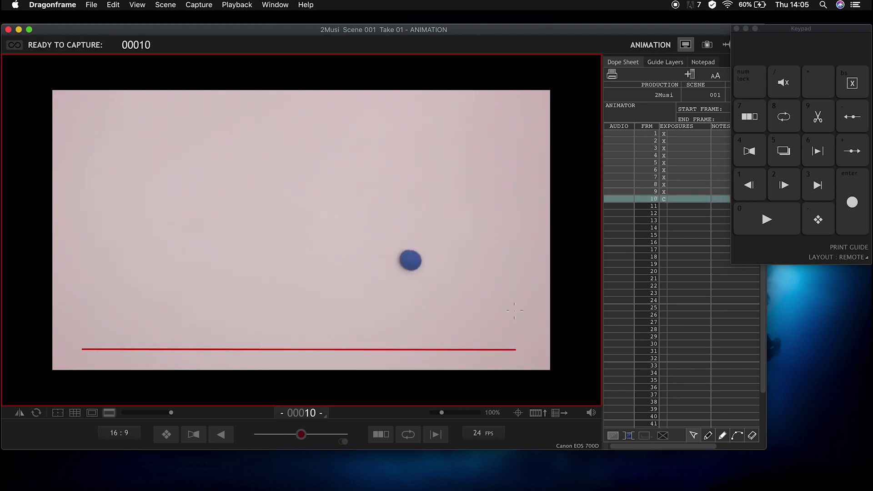
key("Return")
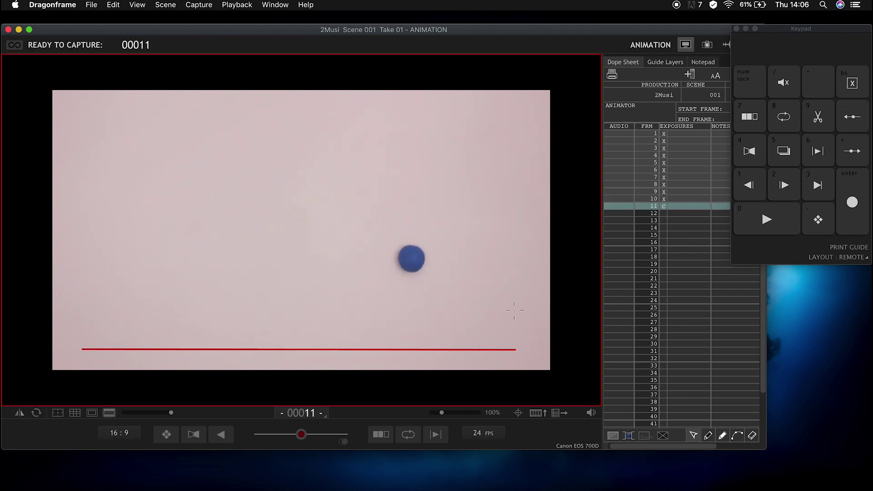
key("Return")
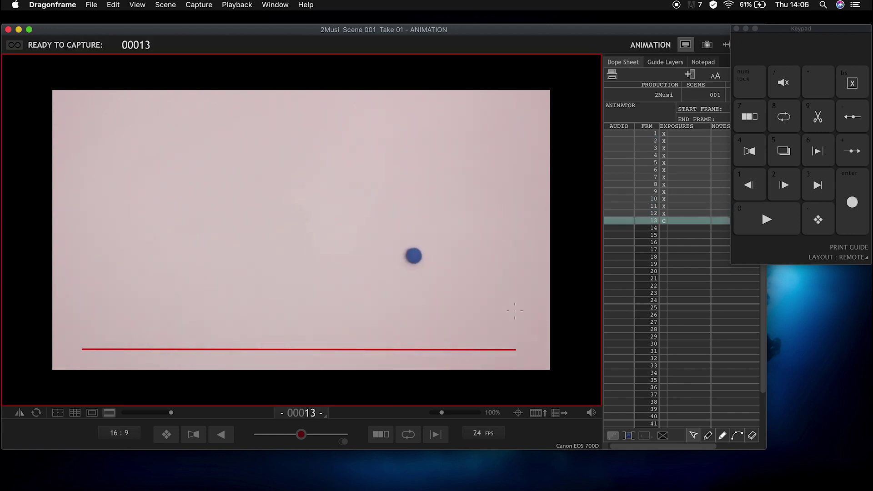
key("Return")
key("Return")
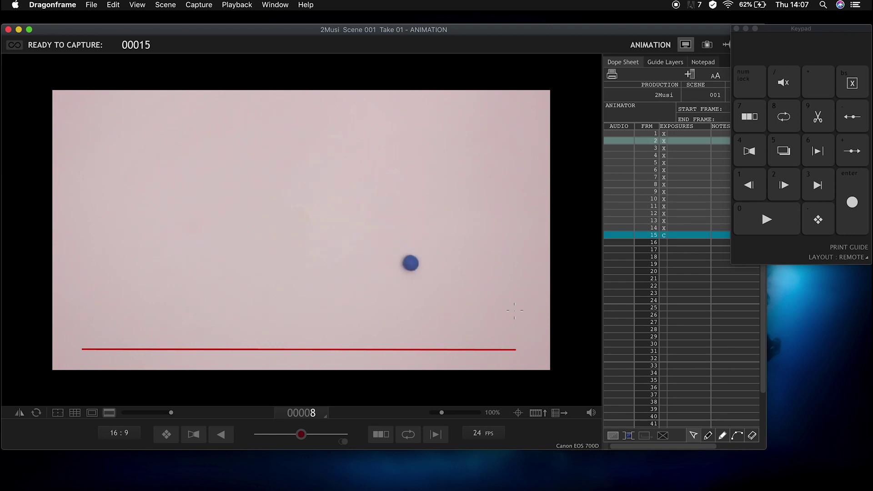
key("Return")
key("Return")
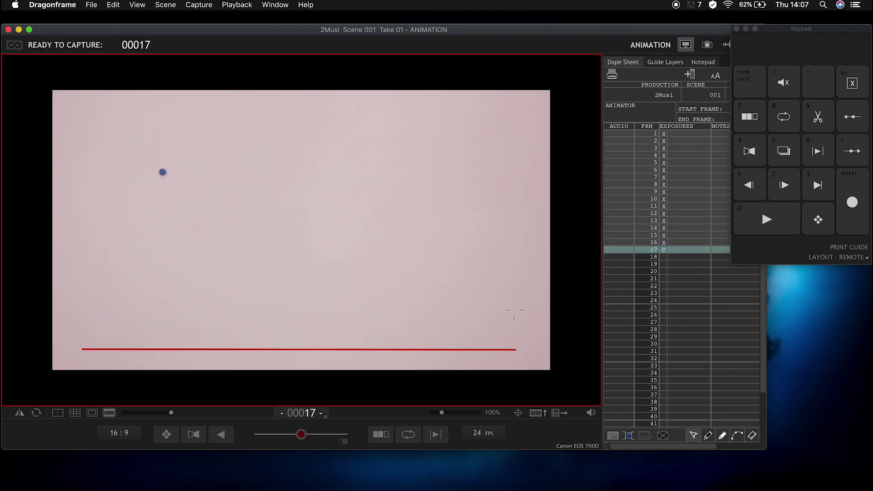
Capture frames 17 to 21 of the blue clay ball changing size at the upper left of the shot.
key("Return")
key("Return")
key("Return")
key("Return")
key("Return")
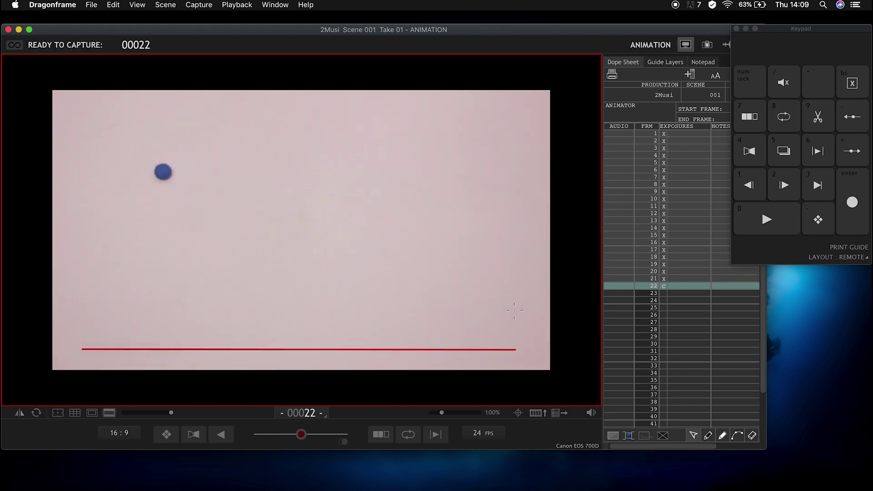
Capture frames 22 to 34 as the ball shrinks at the lower left and another grows at the upper right.
key("Return")
key("Return")
key("Return")
key("Return")
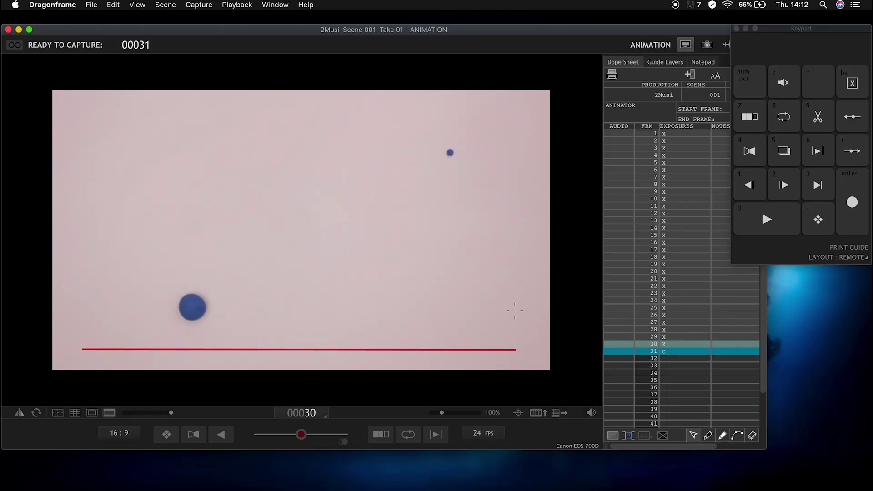
key("Return")
key("Return")
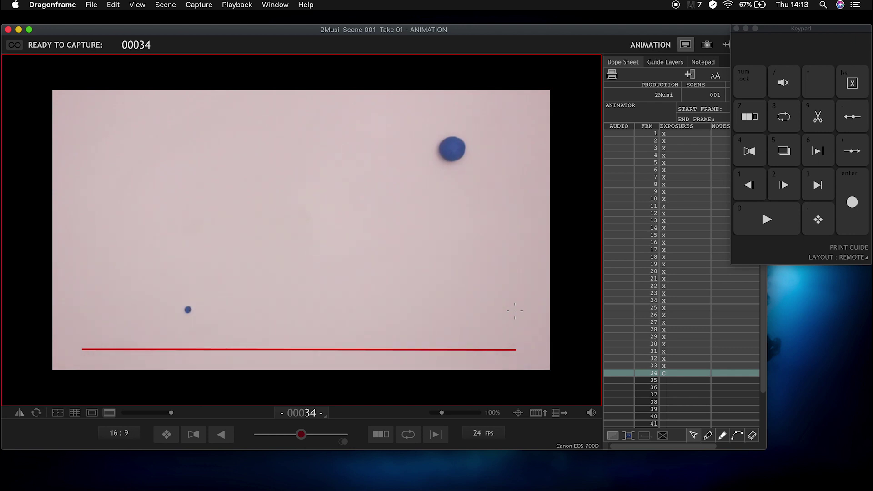
key("Return")
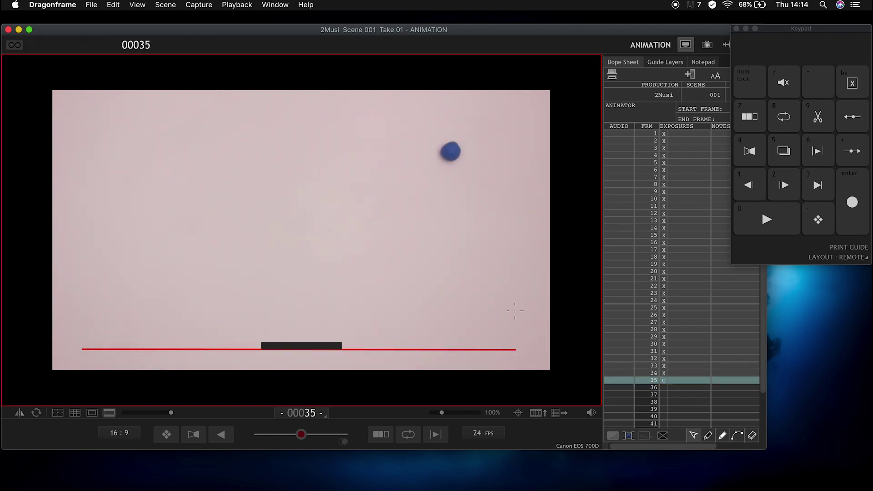
Capture frames 35 to 41, moving the blue clay ball from the upper right to the left side of the shot.
key("Return")
key("Return")
key("Return")
key("Return")
key("Return")
key("Return")
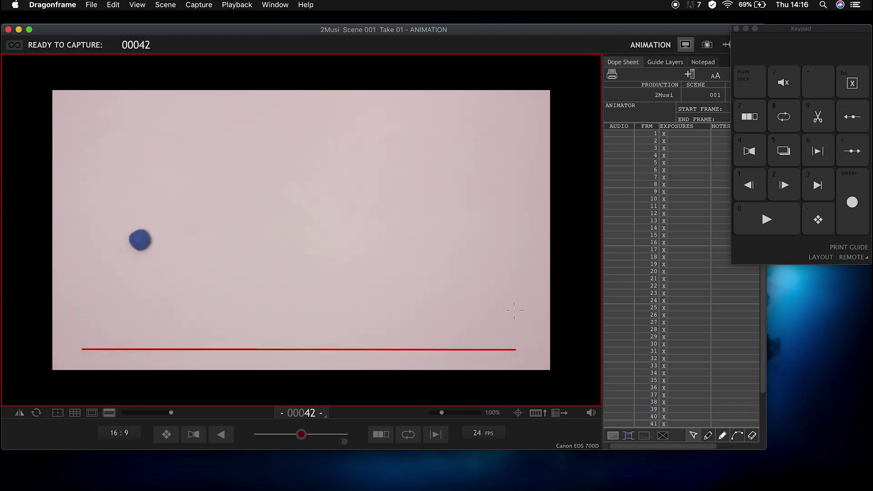
Capture further clay ball frames from frame 42 and play back the animation.
key("Return")
key("Return")
key("0")
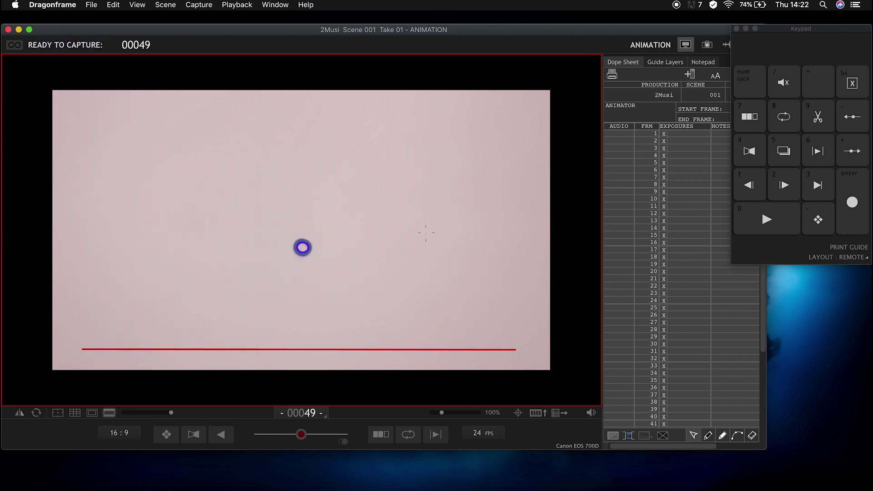
Capture frames from 49 on with the blue clay rings aligned to the circle guide in the middle of the shot.
key("Return")
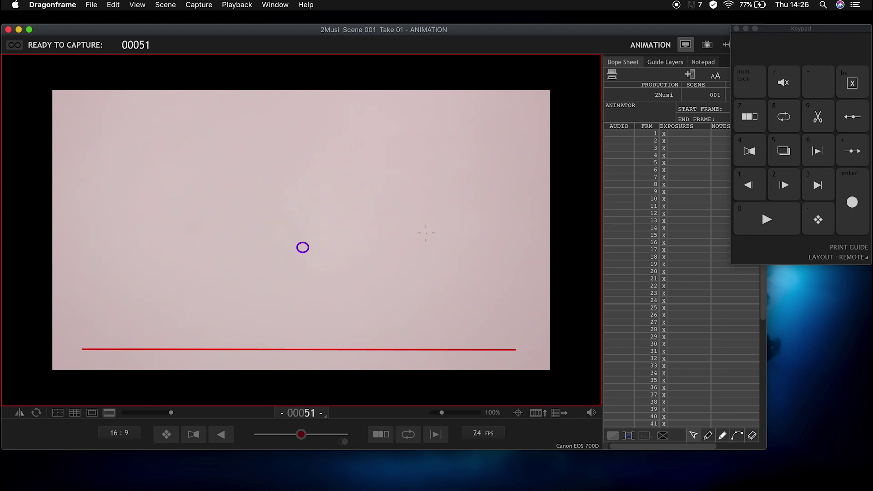
key("Return")
mouse_move(110, 186)
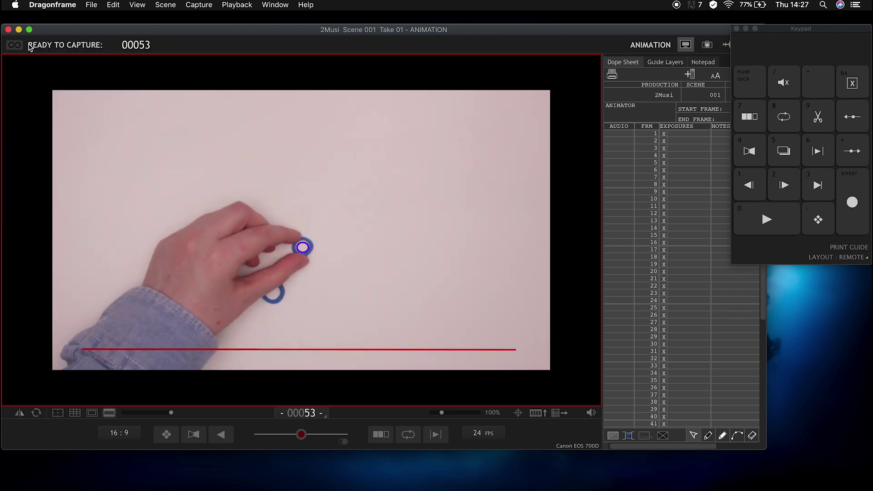
key("Return")
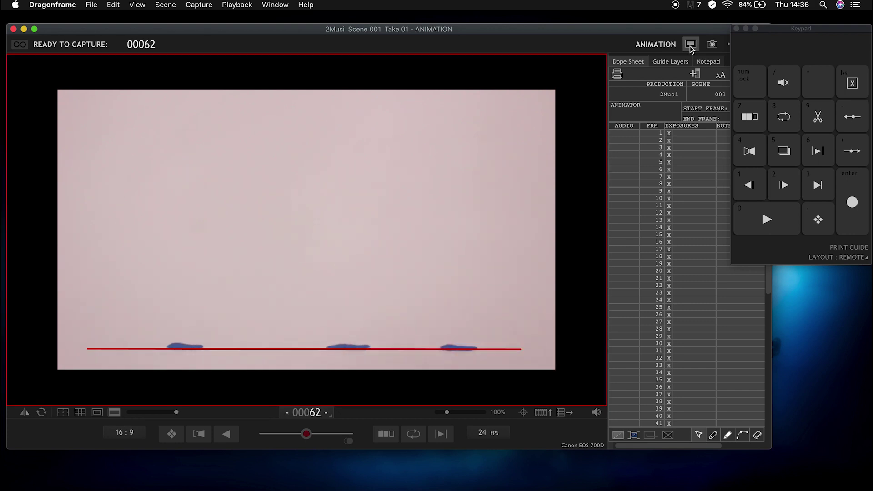
Step back through the last frames and capture frames 62 to 68 of the clay strip forming along the red guide line.
key("1")
key("1")
key("1")
key("Return")
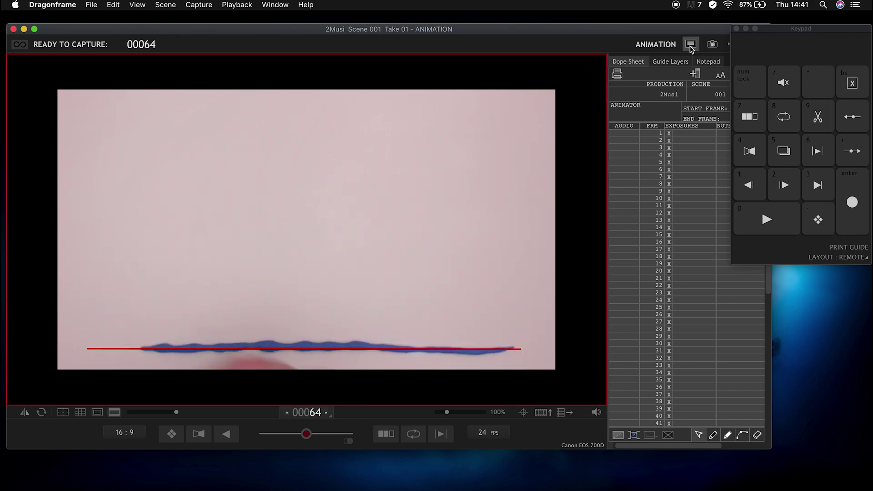
key("Return")
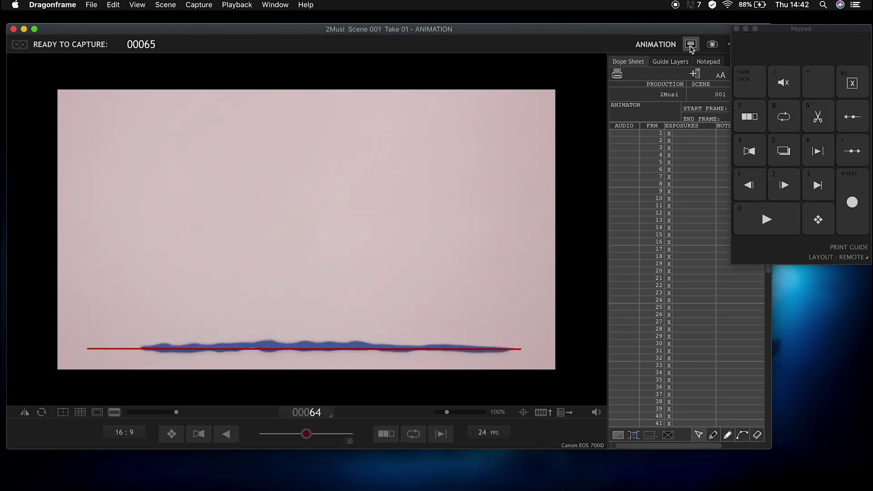
key("Return")
key("Return")
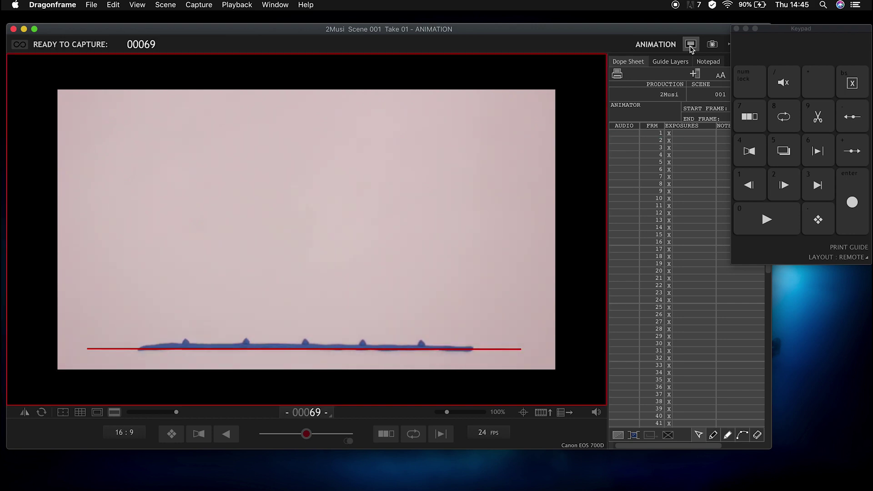
Capture frames 69 to 77 of pointed clay waves rising and falling along the red guide line.
key("Return")
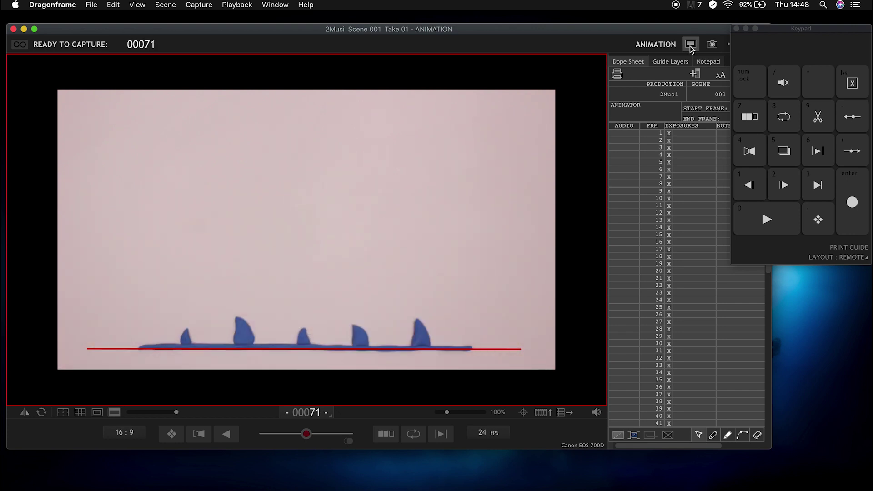
key("Return")
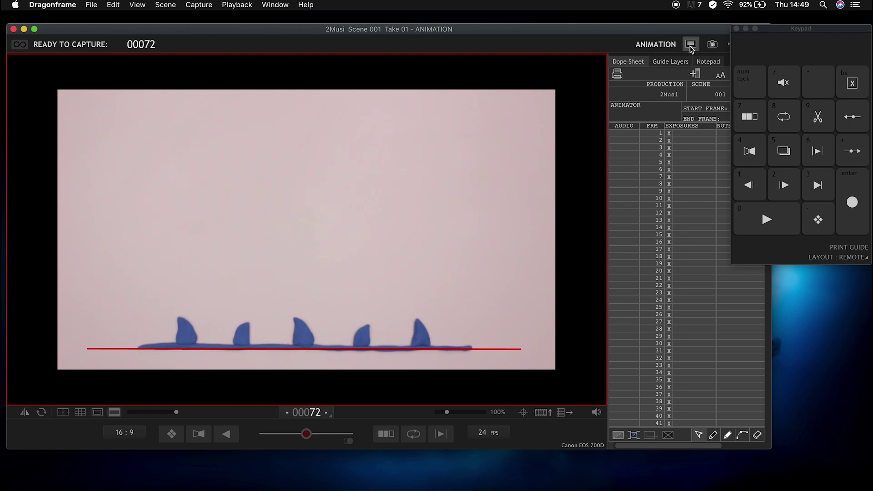
key("Return")
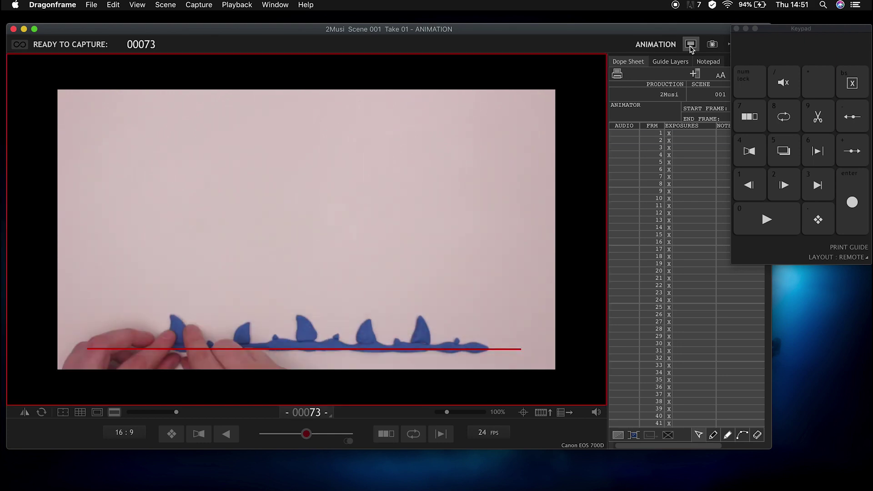
key("Return")
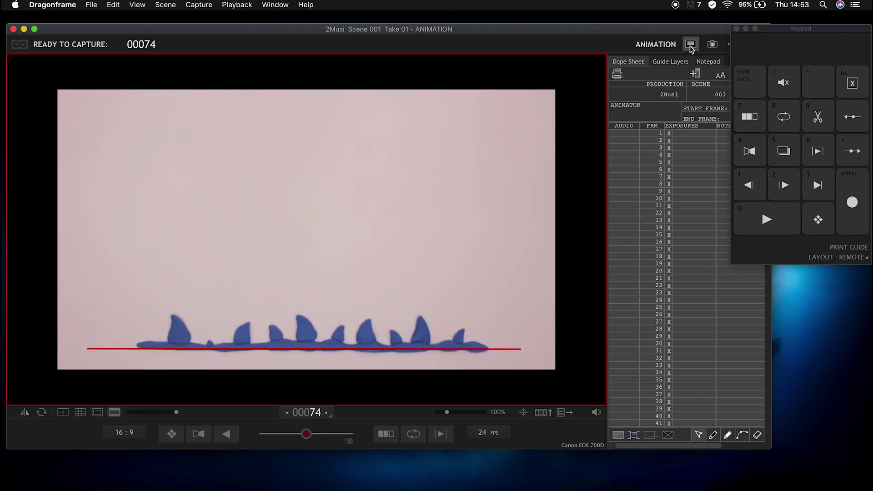
key("Return")
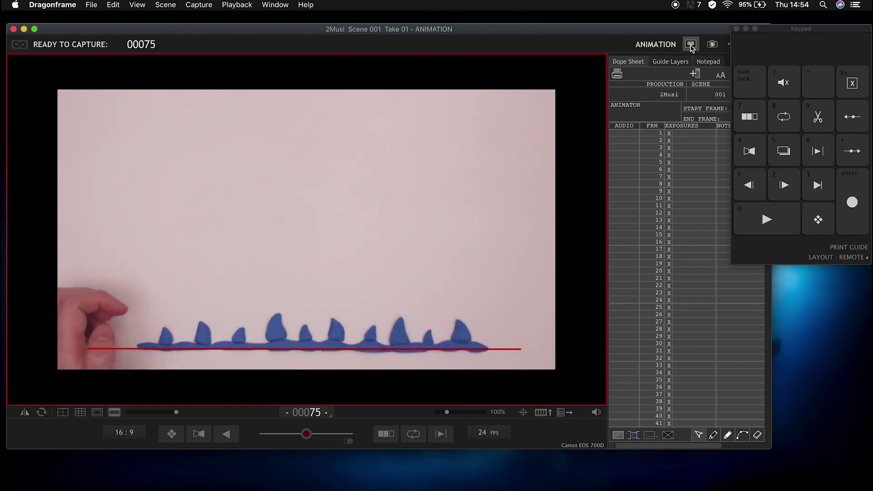
key("Return")
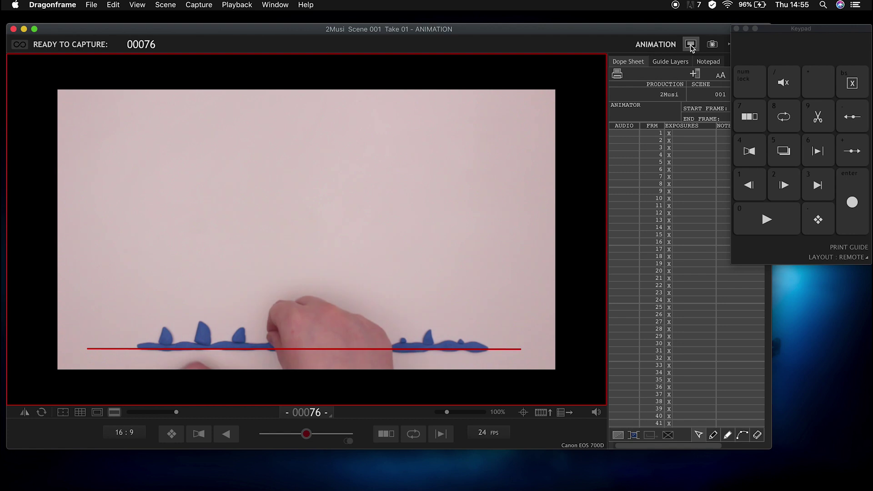
key("Return")
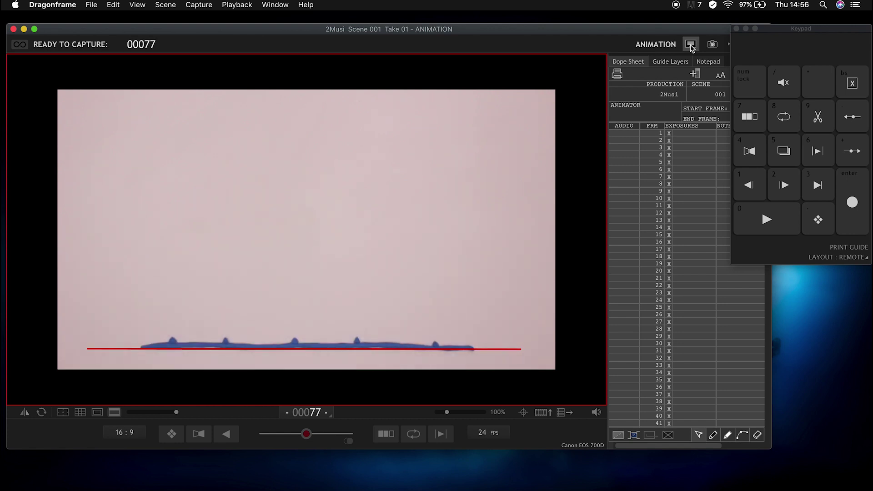
key("Return")
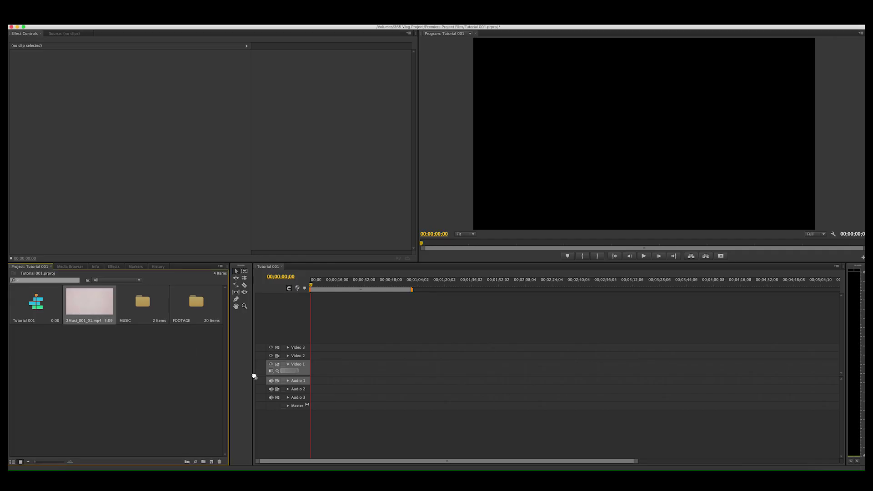
Switch to Premiere Pro, place 2Musi_001_01.mp4 at the start of Video 1, and fit the timeline to play the clip.
left_click_drag(36, 301, 313, 367)
key("Return")
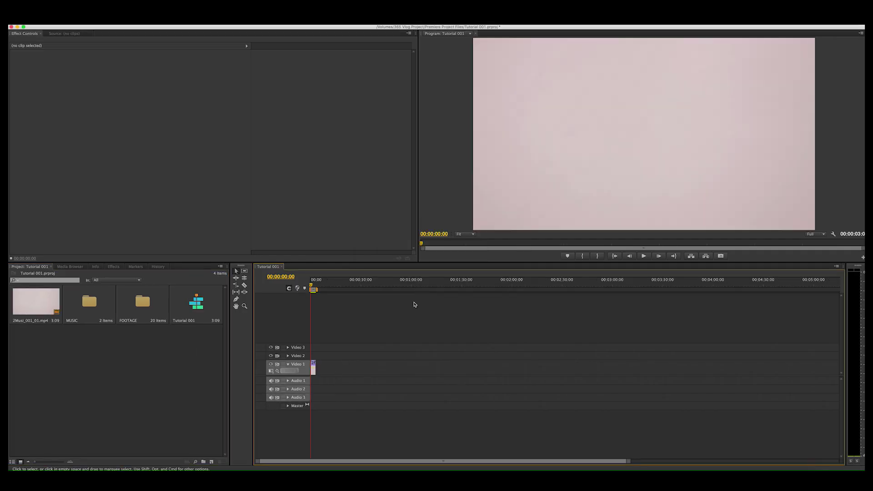
key("backslash")
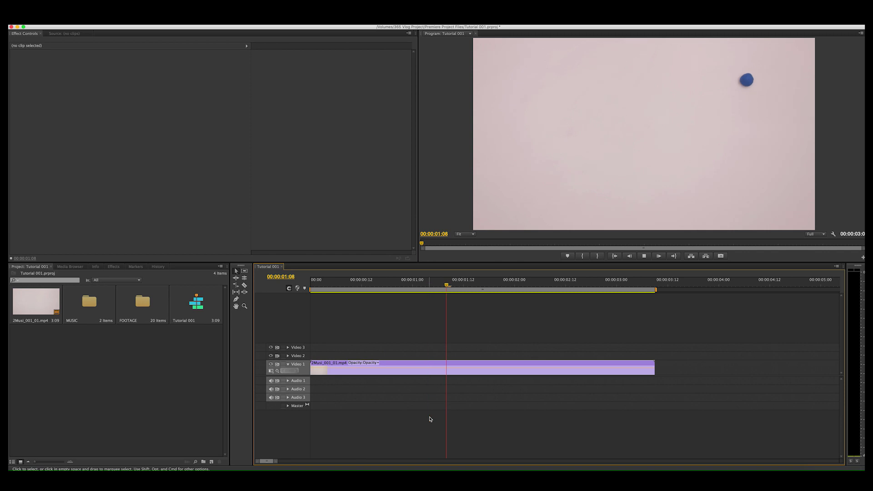
key("End")
Mark in and out points on Micro.mp3, ending at 00:00:21:22, and place the section at the start of Audio 1.
double_click(96, 303)
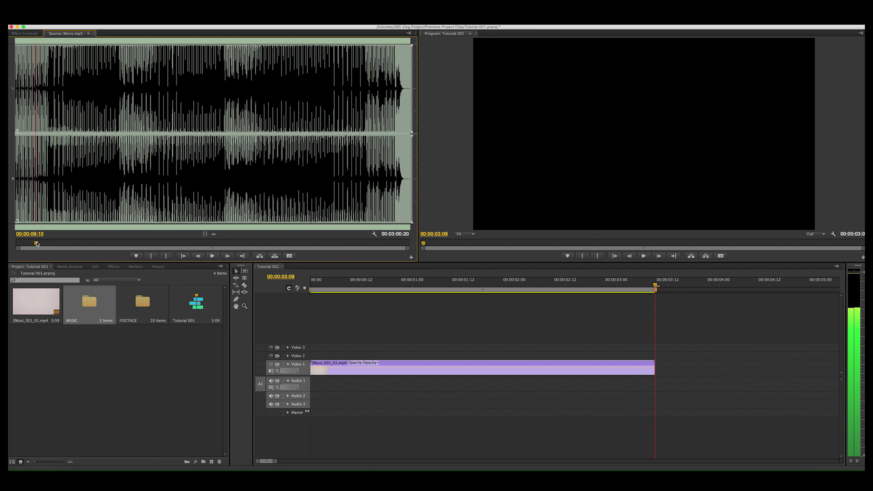
key("i")
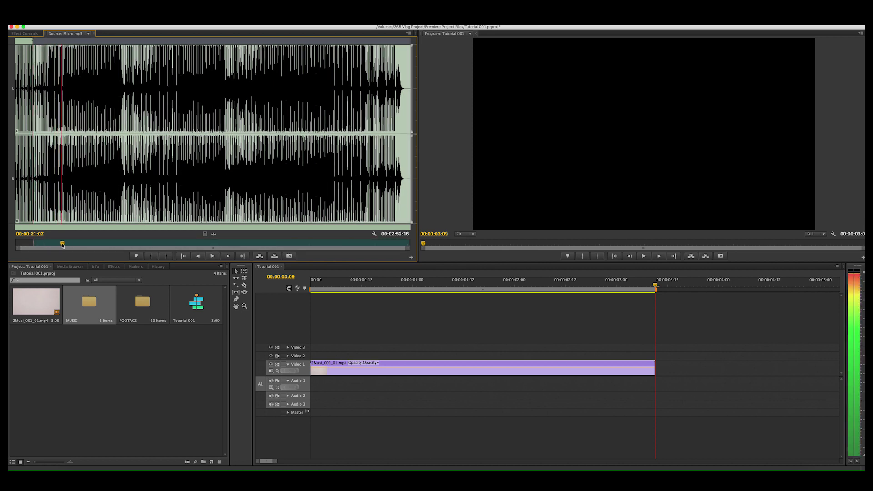
left_click(167, 257)
left_click_drag(213, 234, 314, 384)
left_click_drag(275, 461, 304, 466)
Split the video clip slightly after the 2-second mark, before the wave section, and give the second segment a pink label colour.
key("space")
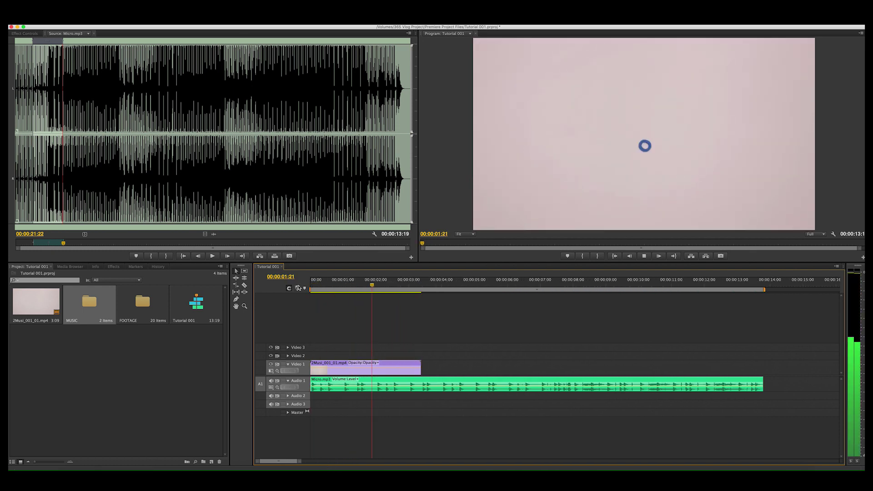
left_click(393, 285)
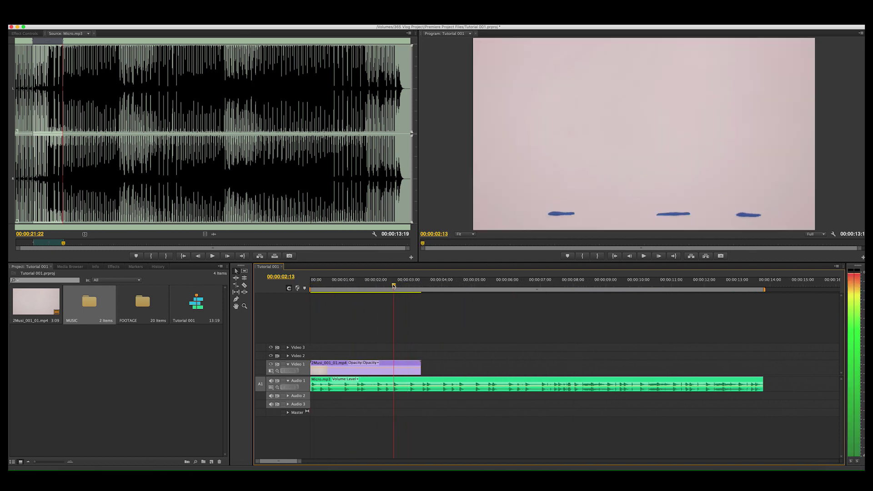
left_click_drag(390, 286, 389, 285)
key("c")
left_click(392, 367)
right_click(403, 365)
left_click(526, 413)
Find the music change near the 7-second mark and move the pink segment there on Video 1.
left_click(543, 285)
key("space")
left_click(540, 285)
left_click_drag(403, 367, 543, 368)
Play the stretch around the 6 to 7 second mark repeatedly to check the pink segment's timing against the music.
left_click(532, 285)
left_click(519, 286)
key("space")
key("space")
left_click(517, 285)
key("space")
left_click(550, 285)
left_click(524, 286)
key("space")
left_click(522, 286)
key("space")
left_click(559, 285)
left_click(525, 286)
key("space")
left_click(526, 287)
key("space")
key("space")
left_click(548, 286)
left_click(521, 286)
key("space")
Adjust the pink segment to start at about 6.5 seconds and replay it against the music.
left_click_drag(541, 367, 553, 367)
left_click(516, 285)
key("space")
left_click(522, 285)
key("space")
left_click(533, 286)
left_click(521, 285)
key("space")
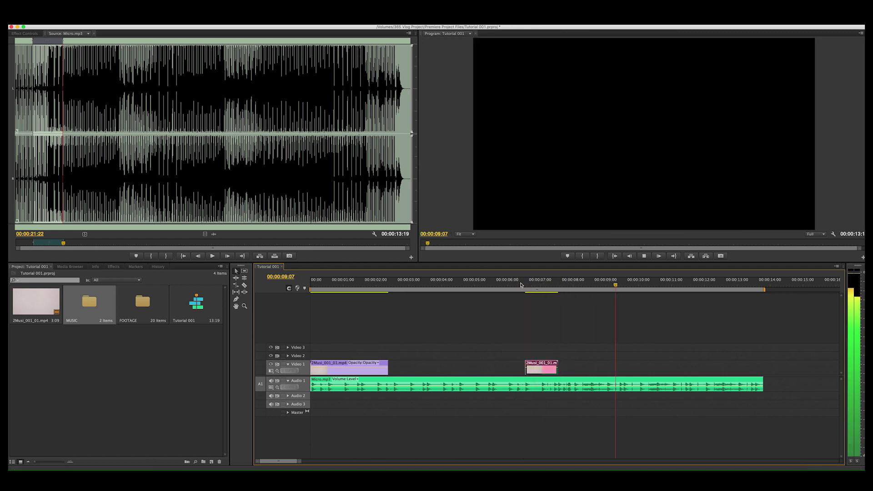
Play the sequence from the beginning to check the first clip against the music.
key("space")
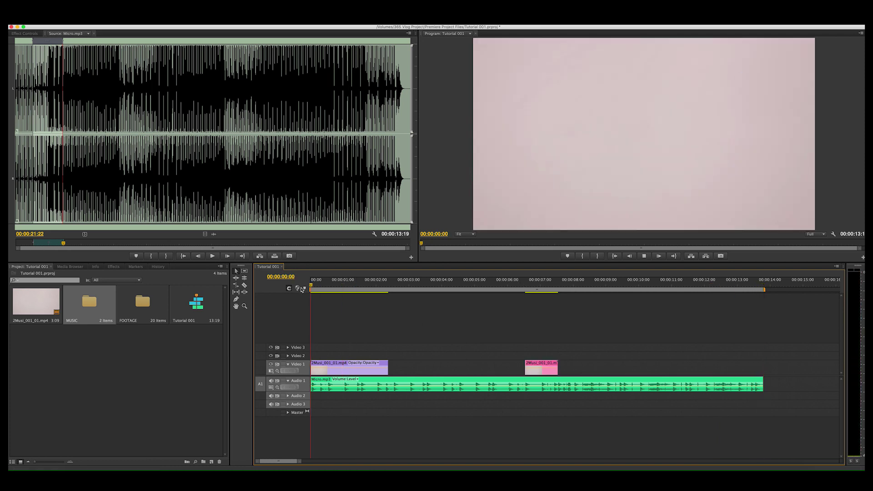
left_click(312, 286)
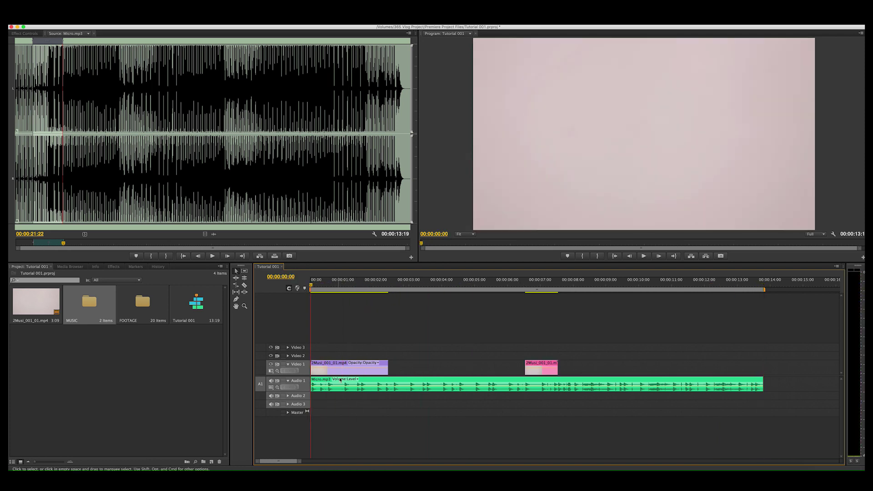
key("space")
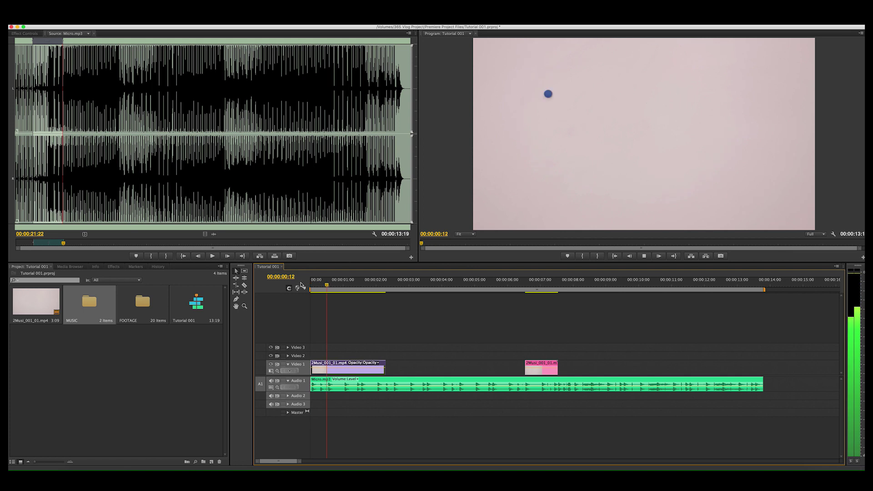
Label the last segment of the first clip green and move it up to Video 2.
key("space")
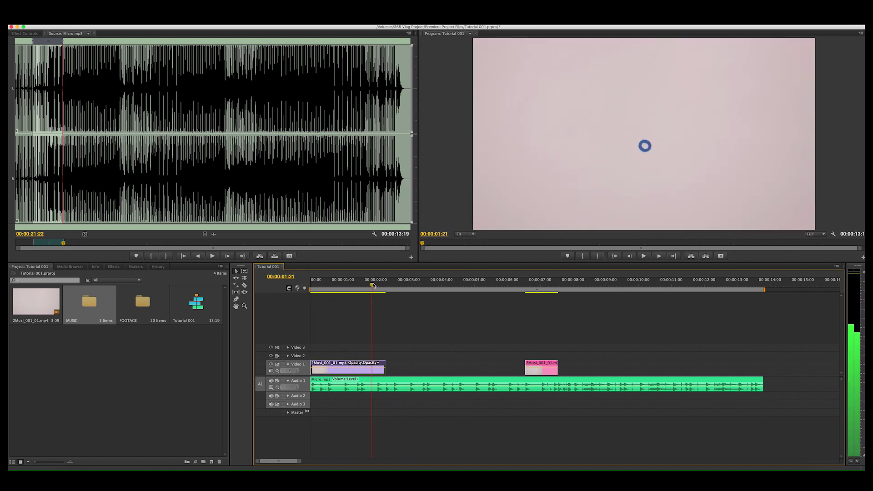
right_click(376, 371)
mouse_move(400, 361)
left_click(495, 405)
left_click_drag(378, 367, 377, 356)
Play the opening two seconds repeatedly from the start to check the clip's timing against the music.
left_click_drag(368, 284, 305, 287)
key("space")
key("space")
left_click_drag(400, 284, 305, 287)
key("space")
key("space")
left_click_drag(366, 285, 305, 286)
key("space")
left_click(313, 285)
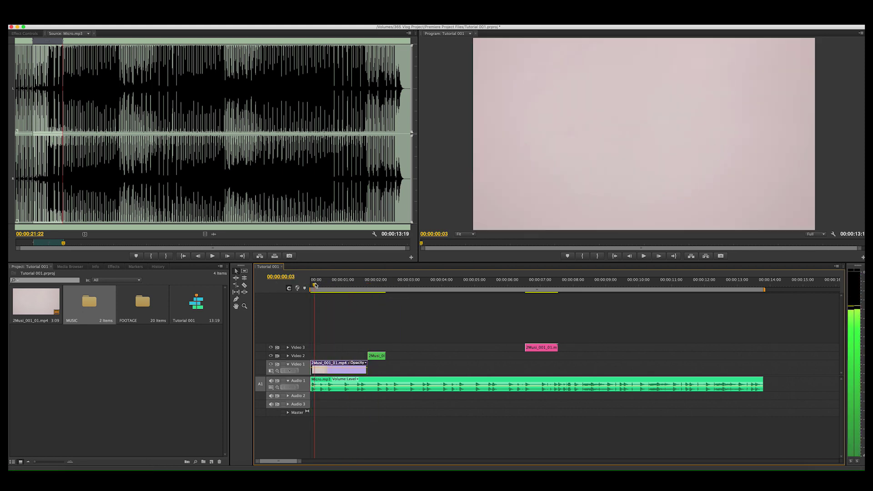
Trim the first Video 1 clip by a few frames and park the green segment on Video 3 at about 4 seconds.
left_click_drag(324, 366, 320, 367)
left_click_drag(313, 284, 296, 286)
key("space")
key("space")
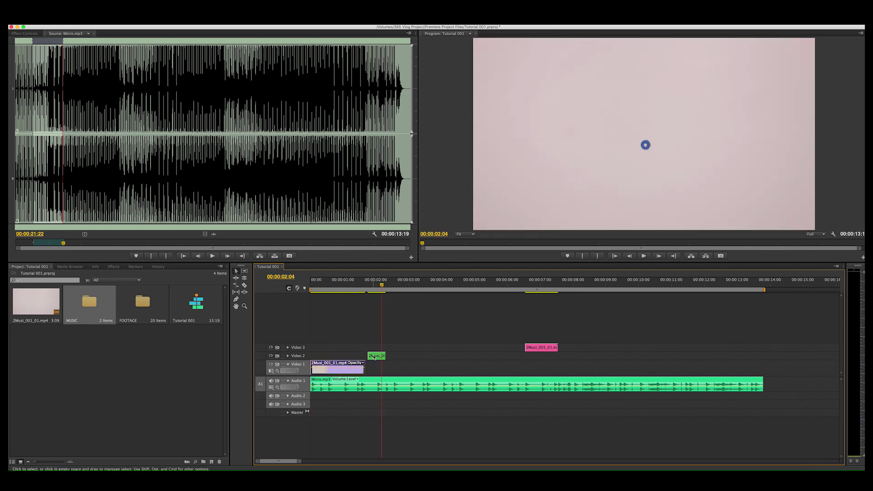
left_click_drag(379, 354, 453, 346)
left_click_drag(362, 285, 365, 285)
key("Left")
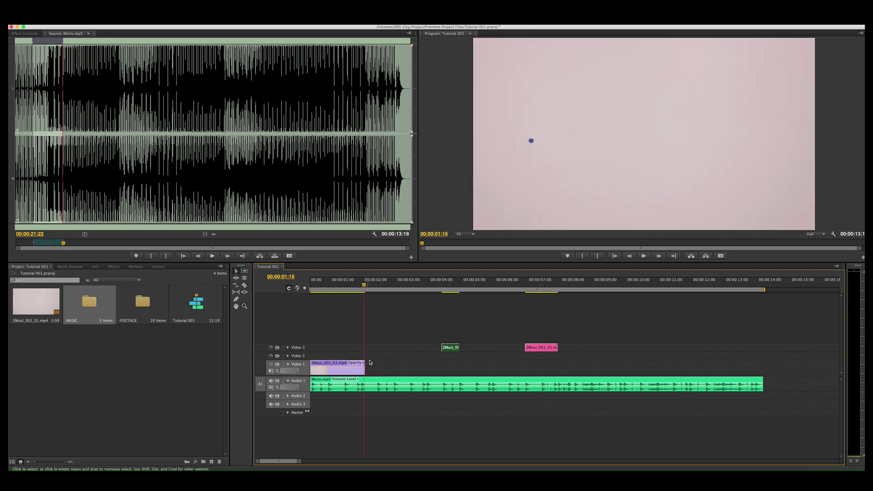
key("=")
key("=")
key("=")
mouse_move(583, 369)
left_mouse_down()
mouse_move(632, 369)
mouse_move(576, 370)
left_mouse_up()
key("-")
key("-")
key("-")
key("super+z")
Cut a short piece off the Video 1 clip with the Razor tool.
left_click(245, 285)
key("=")
key("=")
key("=")
left_click(576, 366)
right_click(631, 369)
left_click(654, 386)
key("-")
key("-")
key("-")
Place a copy of the green segment on Video 3 at the start of the sequence and replay the opening.
left_click(318, 285)
left_click_drag(346, 357, 320, 370)
left_click_drag(346, 285, 460, 290)
key("super+v")
left_click_drag(468, 369, 315, 348)
left_click(311, 285)
key("space")
left_click(311, 285)
key("space")
left_click(311, 285)
Paste repeats of the opening clips along Video 1 and put their green segments on Video 3 at about 2 and 4 seconds.
left_click(452, 289)
left_click_drag(377, 374, 352, 366)
key("super+v")
left_click_drag(473, 370, 378, 369)
left_click(432, 285)
key("super+v")
left_click_drag(436, 370, 368, 348)
Play and scrub around the 1-second mark to check the dots' movement against the music.
key("space")
left_click(324, 285)
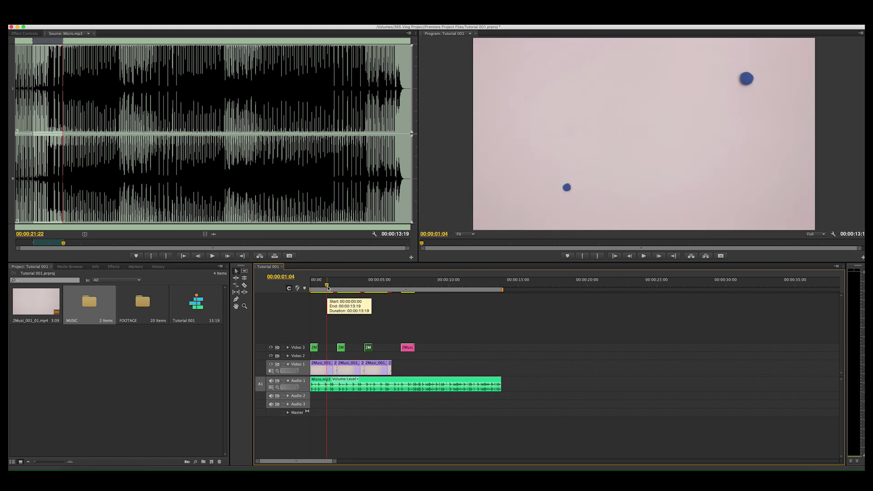
left_click_drag(329, 288, 327, 288)
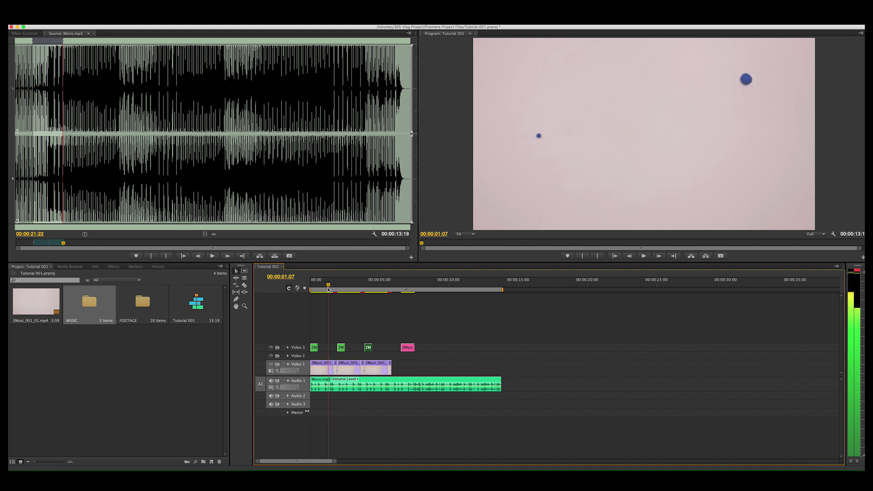
left_click_drag(323, 287, 311, 287)
Adjust the three Video 1 repeats so each starts slightly after its green segment, and play them through.
left_click_drag(311, 369, 314, 369)
key("space")
key("space")
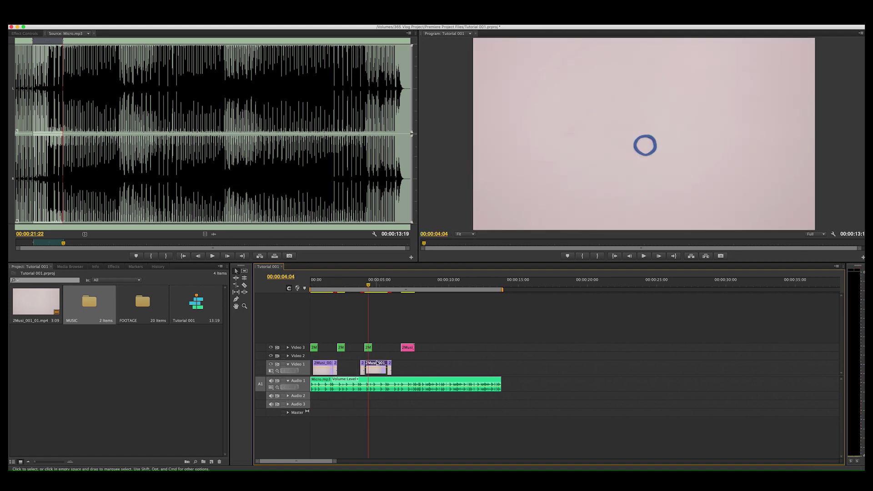
left_click(432, 369)
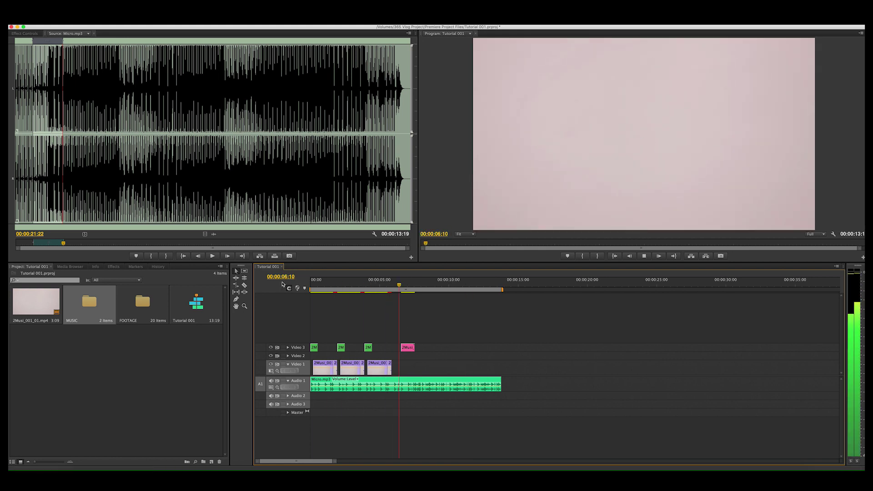
Continue the repeated clips on Video 1 to the end of the music, with their green segments on Video 2.
left_click(385, 364)
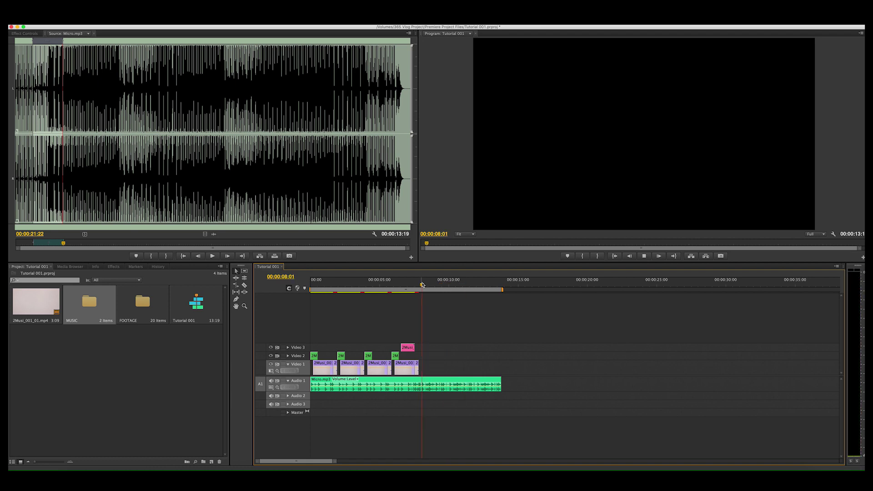
left_click(428, 365)
left_click_drag(428, 365, 428, 356)
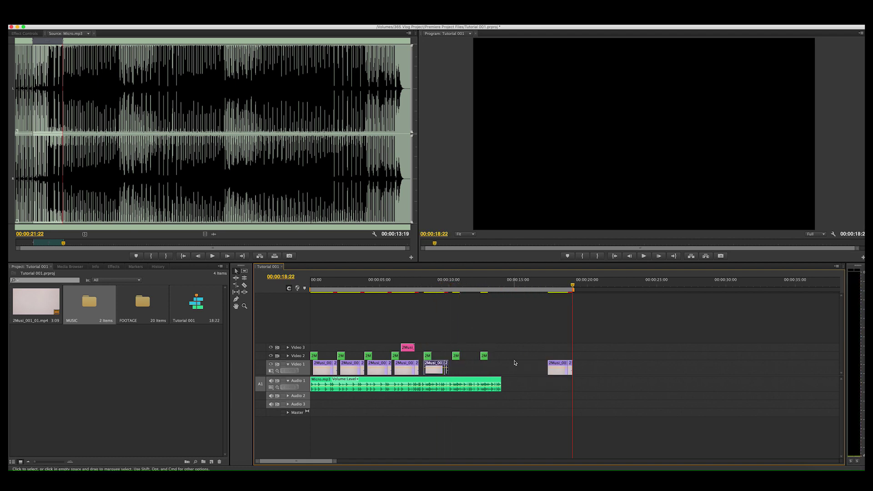
left_click_drag(584, 368, 530, 367)
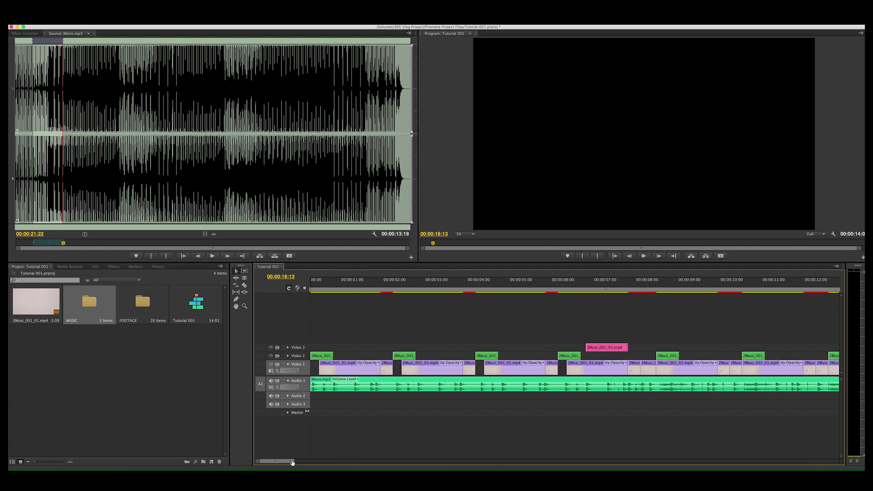
Play the sequence and move the first four green segments on Video 2 slightly later, starting the first at about 00:00:00:07.
key("space")
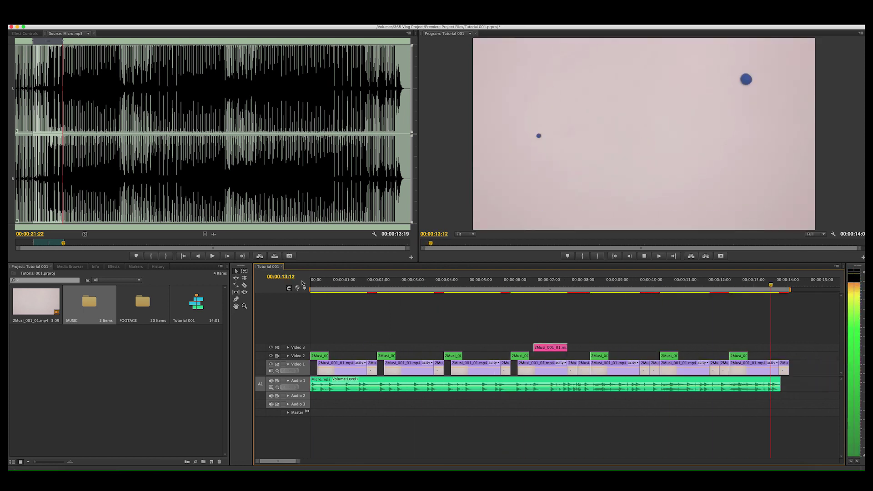
left_click(320, 283)
left_click(325, 356)
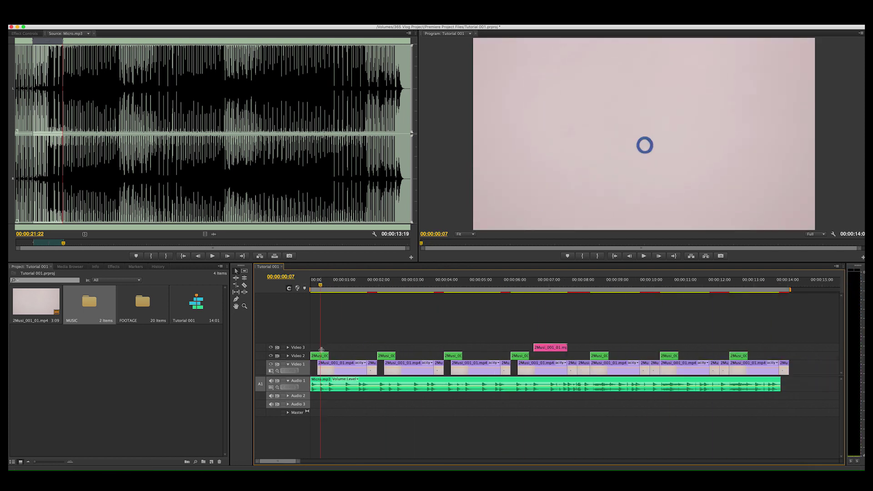
left_click_drag(320, 286, 387, 285)
left_click_drag(386, 356, 396, 356)
left_click_drag(387, 285, 456, 297)
left_click_drag(452, 356, 465, 356)
left_click_drag(456, 285, 525, 285)
left_click_drag(519, 356, 534, 356)
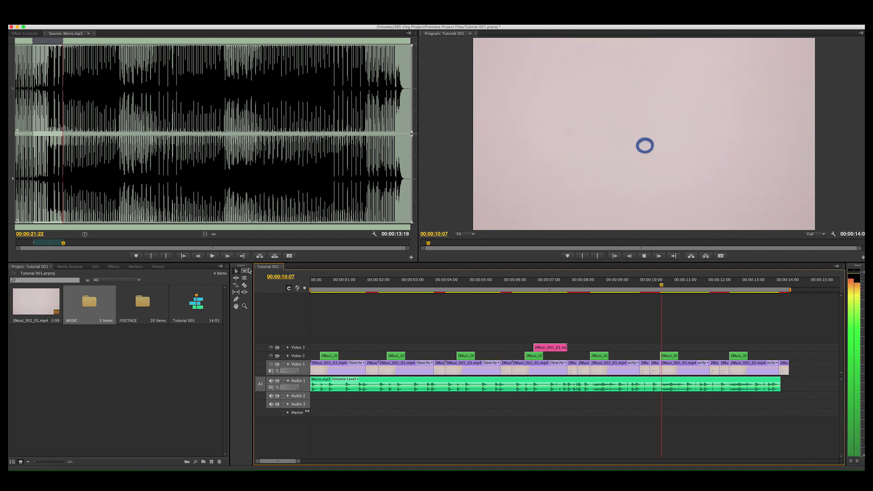
Adjust the ends of the last Video 1 clip and Micro.mp3 so both finish at 14 seconds.
key("space")
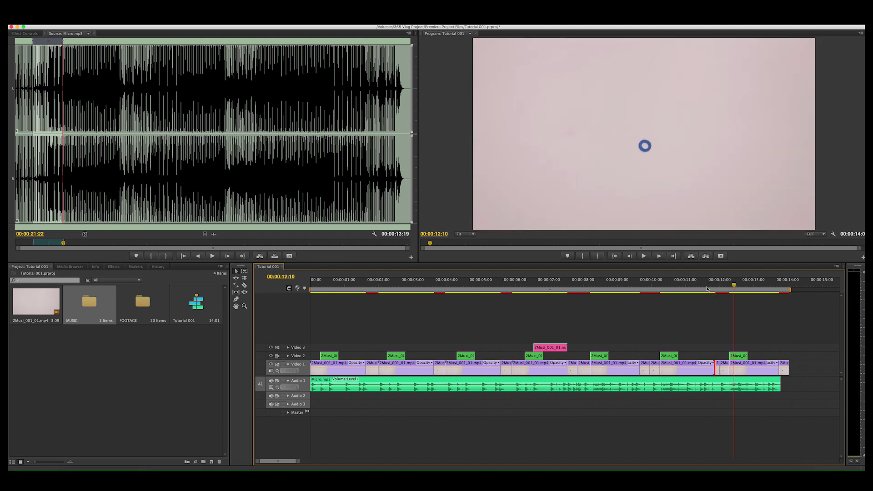
left_click_drag(574, 364, 574, 364)
key("=")
key("=")
scroll(362, 425, "left", 1)
left_click(792, 373)
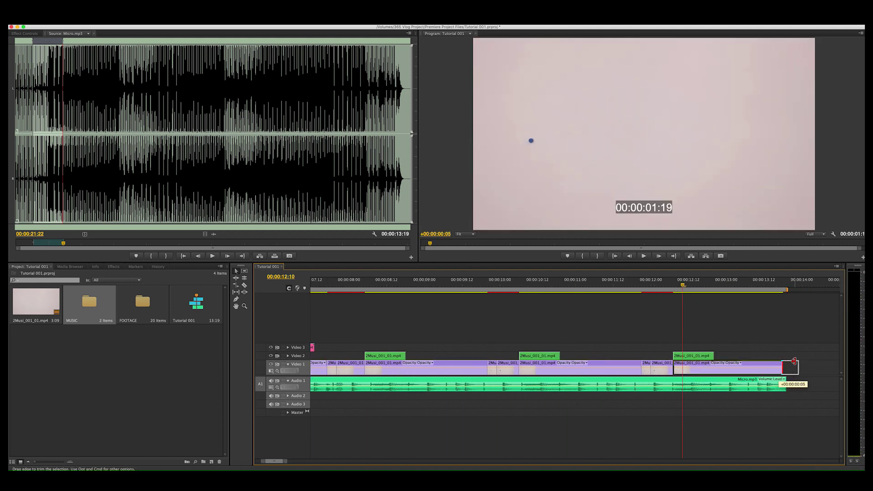
left_click_drag(786, 385, 801, 385)
Render the whole work area of the sequence.
left_click_drag(285, 461, 355, 461)
left_click(129, 21)
left_click(147, 44)
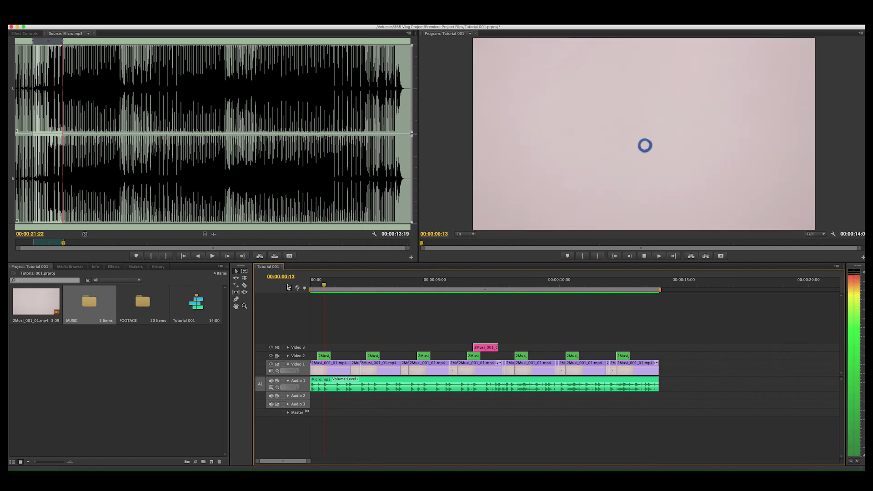
Add a marker about four frames into the sequence and scrub the opening two seconds.
key("Right")
key("Right")
left_click(331, 369)
left_click(568, 256)
left_click_drag(314, 285, 325, 286)
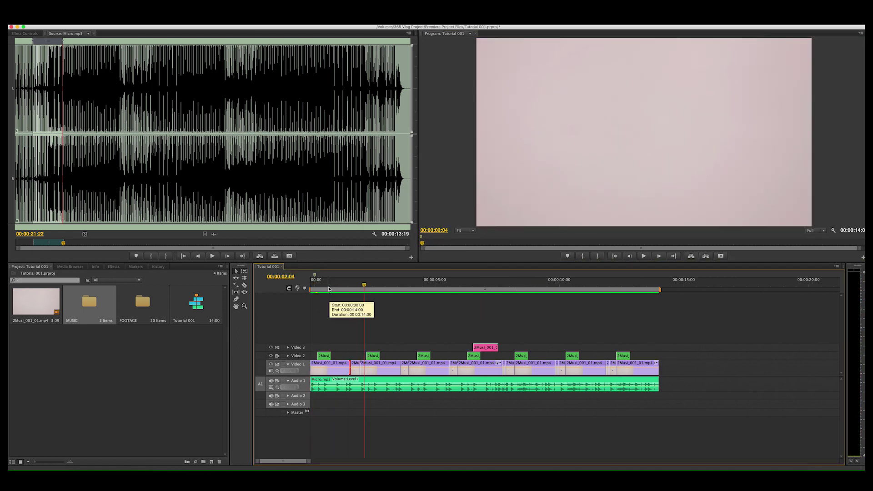
left_click_drag(333, 288, 312, 287)
Split the first Video 1 clip and set the speed of its second part to 120%.
key("super+k")
right_click(345, 367)
left_click(366, 370)
key("Return")
Scrub to 00:00:00:20, adjust the clip at that cut and replay from the start.
left_click(678, 285)
left_click_drag(309, 461, 275, 462)
left_click_drag(343, 287, 407, 290)
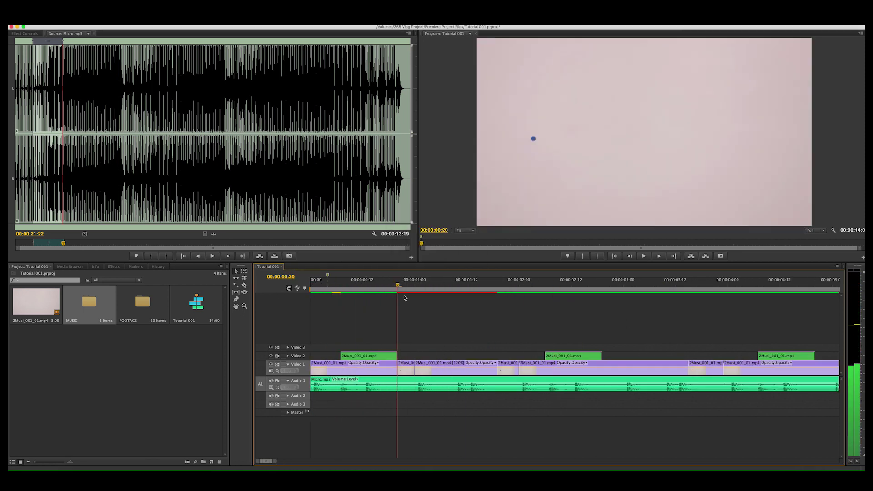
left_click_drag(413, 355, 406, 368)
left_click(312, 287)
key("space")
Delete the short Video 1 clip just before 2 seconds, set the preceding sped-up clip's speed to 95% and replay it.
left_click(507, 370)
key("Delete")
right_click(467, 364)
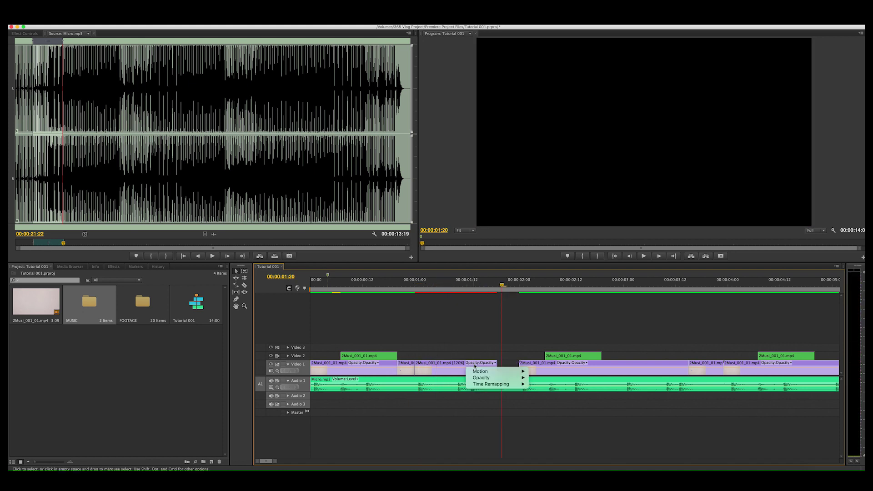
key("super+r")
type("95")
key("Return")
left_click(408, 287)
key("space")
key("space")
Nest the opening Video 1 clips and replace the second and third repeats with copies of the nested sequence.
left_click_drag(275, 461, 400, 461)
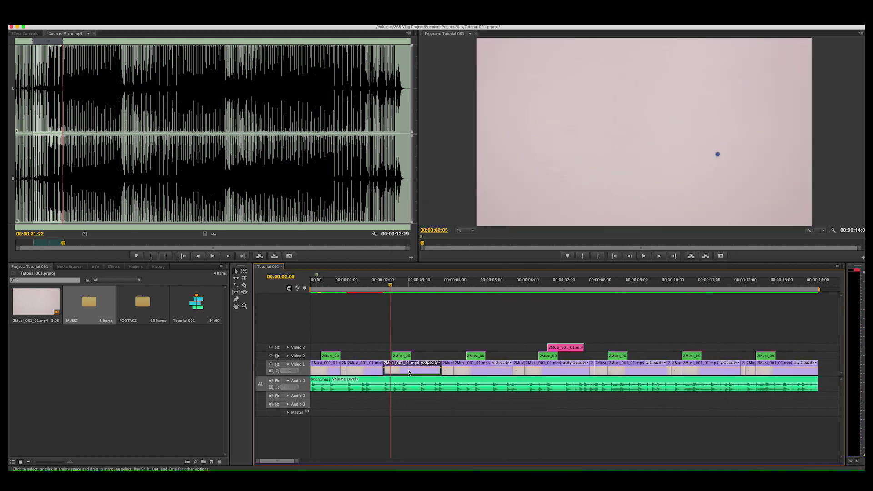
key("Delete")
left_click(447, 371)
key("Delete")
left_click_drag(419, 370, 323, 367)
left_click(311, 286)
key("space")
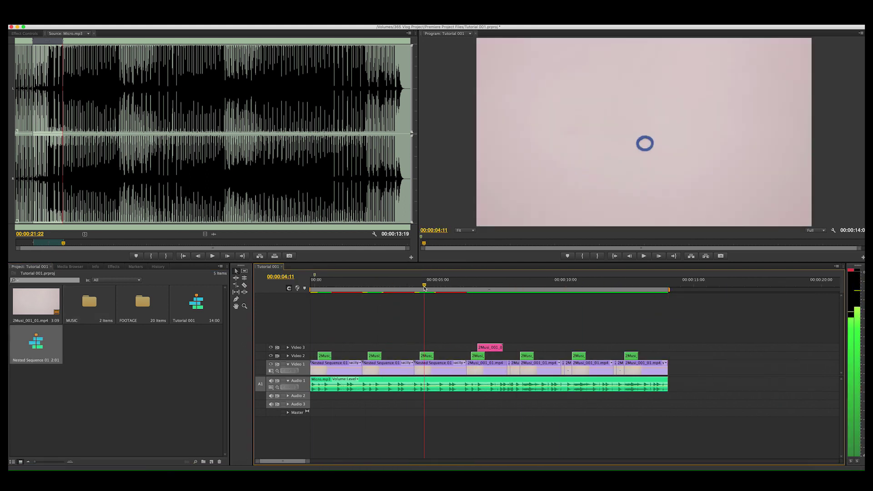
Render the timeline previews and play the first nested sequence.
left_click_drag(465, 369, 465, 359)
key("Return")
key("backslash")
left_click(314, 285)
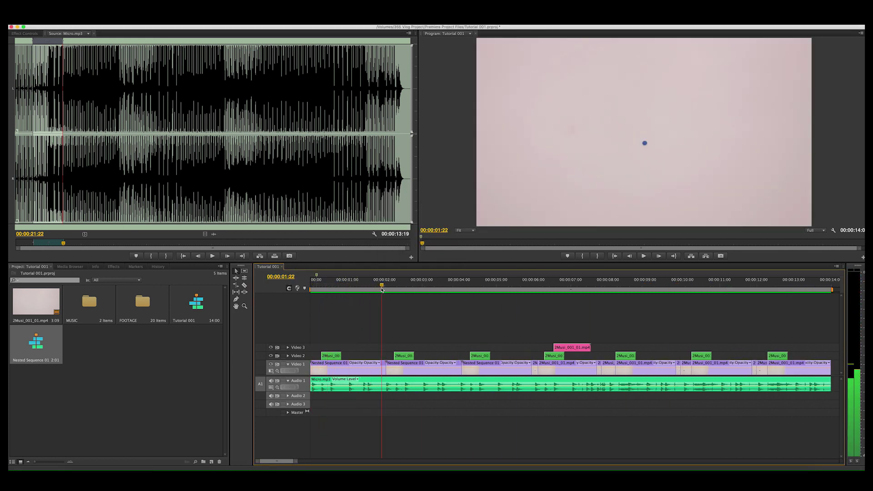
Trim the nested sequences on Video 1 and place a short clip between each of them.
left_click_drag(386, 369, 380, 368)
left_click(535, 370)
key("super+v")
left_click(444, 285)
left_click_drag(448, 368, 444, 368)
left_click_drag(828, 369, 446, 370)
Delete the first three green segments on Video 2 and replay the nested sequences from the start.
left_click(311, 285)
key("space")
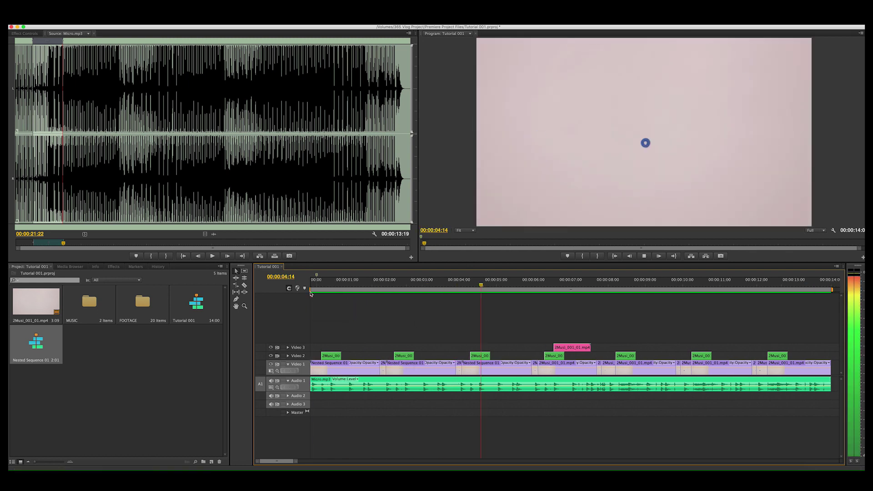
key("space")
key("Delete")
left_click(311, 285)
key("space")
left_click_drag(317, 325, 454, 369)
key("space")
key("space")
key("space")
Fine-tune the Video 1 cuts after the third nested sequence, render the timeline and play it.
left_click_drag(535, 369, 532, 369)
key("=")
left_click_drag(701, 370, 696, 369)
left_click_drag(286, 461, 314, 462)
key("Return")
key("space")
key("space")
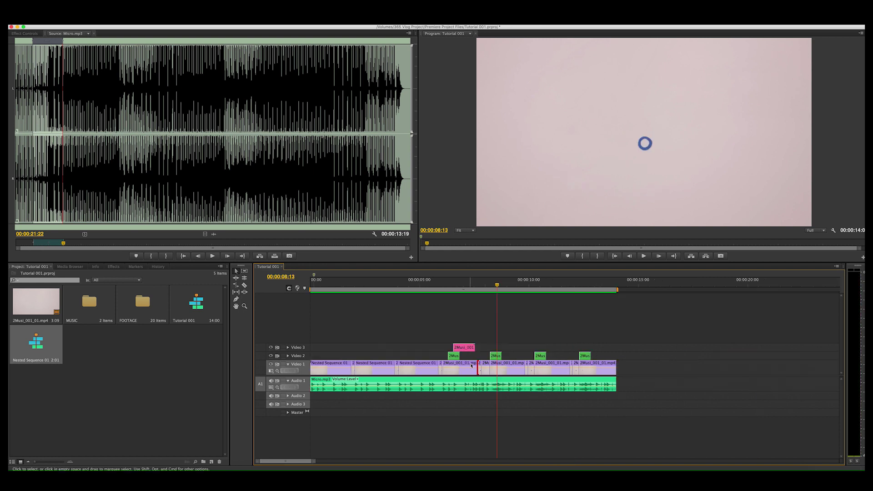
Trim the end of the Video 1 clip beneath the pink segment to about 7.4 seconds, render and replay.
key("equal")
left_click_drag(775, 286, 791, 286)
left_click_drag(768, 368, 553, 368)
key("space")
key("Return")
left_click_drag(336, 283, 293, 282)
key("space")
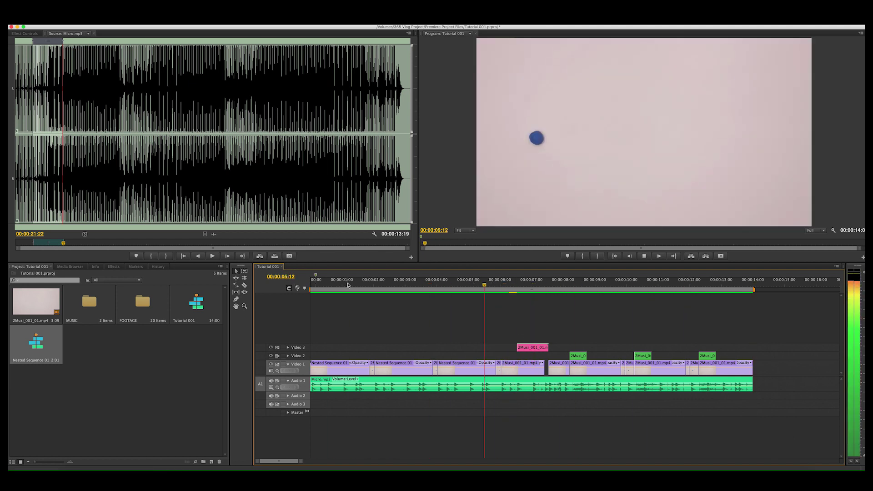
Set the speed of the green Video 2 segment near 8 seconds to 80% and replay that section.
key("space")
left_click_drag(300, 461, 326, 461)
left_click(313, 282)
key("space")
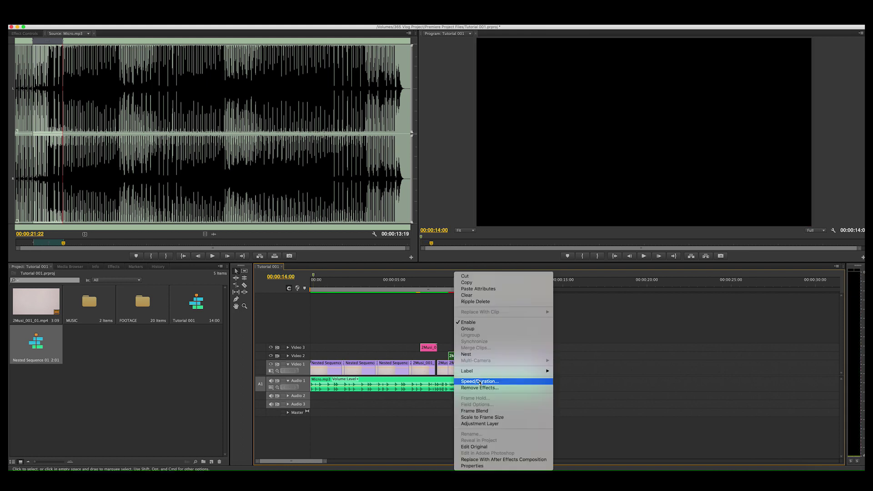
left_click(311, 286)
key("equal")
key("space")
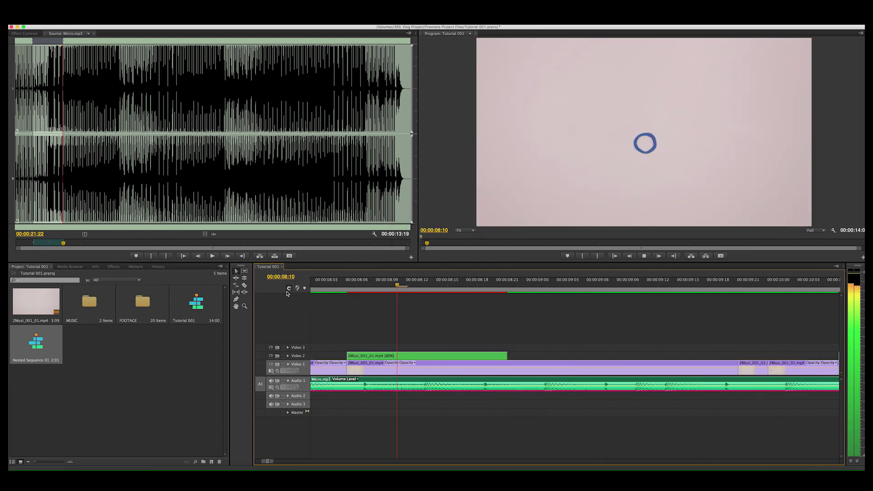
Replay the whole sequence from the start and check the section around the pink Video 3 segment.
key("equal")
left_click(350, 287)
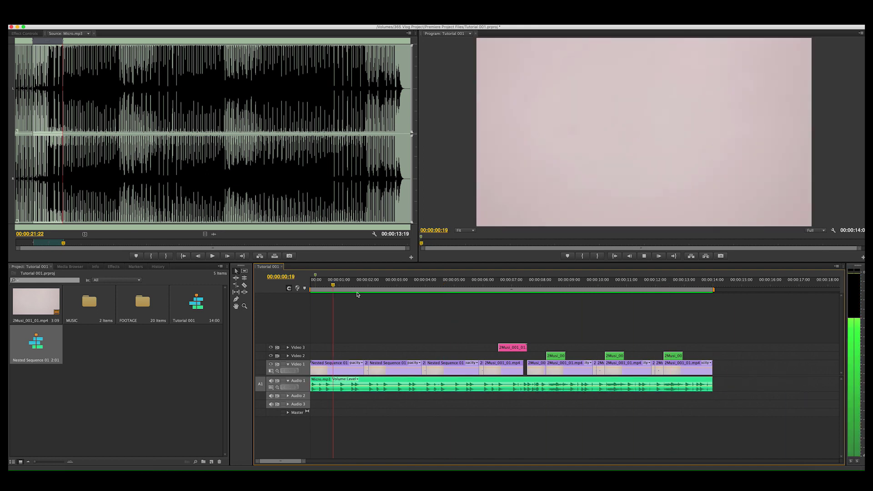
left_click(496, 286)
key("space")
left_click(523, 348)
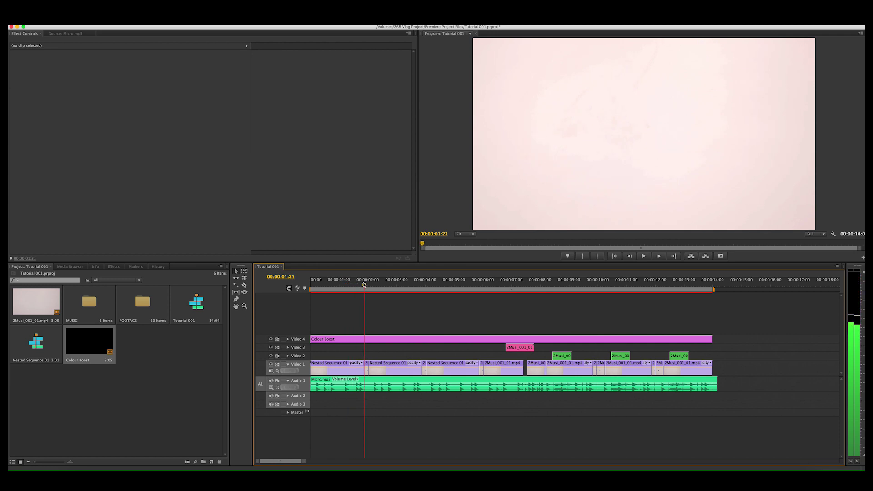
left_click(367, 382)
key("v")
left_click(359, 384)
key("space")
key("super+z")
key("super+z")
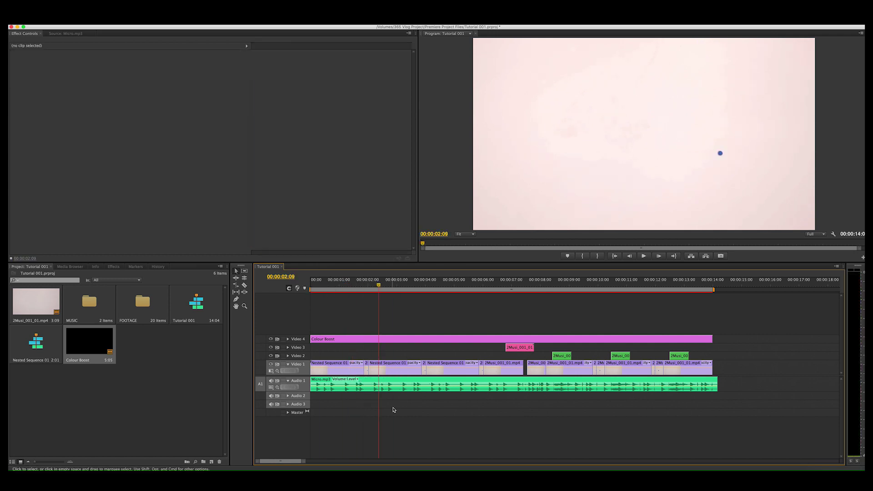
Nudge the green Video 2 segments near 8.5 and 10.5 seconds slightly later and replay the sequence from the start.
left_click(348, 285)
key("Left")
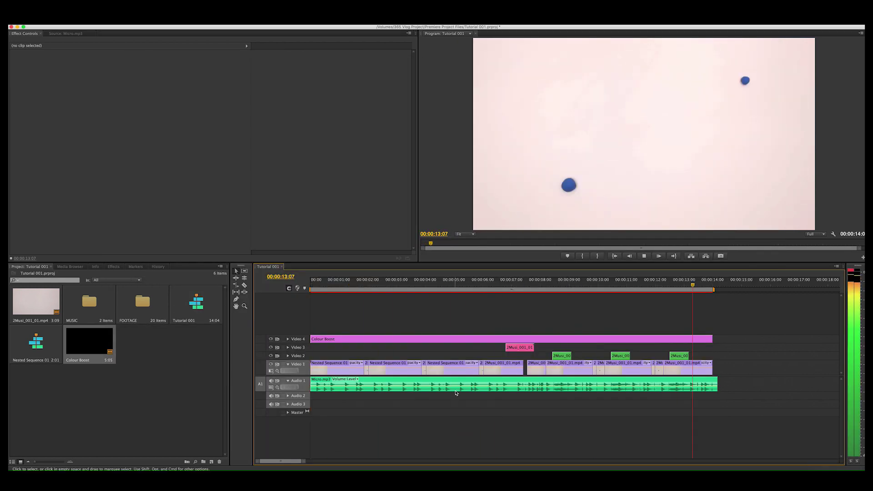
left_click(543, 285)
left_click_drag(543, 285, 557, 285)
left_click_drag(562, 356, 564, 356)
left_click(592, 285)
left_click_drag(593, 285, 613, 301)
left_click_drag(620, 356, 622, 356)
left_click(669, 285)
left_click(697, 347)
left_click_drag(670, 285, 296, 279)
key("space")
Try to move the pink Video 3 segment down onto Video 1.
left_click(538, 285)
left_click(511, 285)
key("space")
left_click_drag(519, 348, 533, 368)
key("super+z")
Replay the section around the pink segment near 7 seconds and compare it with the Video 1 cuts.
left_click(518, 284)
key("space")
left_click(519, 282)
left_click(539, 367)
left_click(522, 285)
key("space")
key("space")
key("=")
key("=")
Trim the start of the Video 1 clip after the gap to about 7.8 seconds and replay the timeline.
left_click(431, 285)
left_click_drag(431, 285, 442, 285)
left_click(473, 318)
left_click_drag(482, 368, 493, 368)
left_click_drag(510, 367, 495, 367)
left_click(468, 285)
left_click(463, 367)
key("space")
left_click_drag(277, 461, 299, 463)
left_click(142, 47)
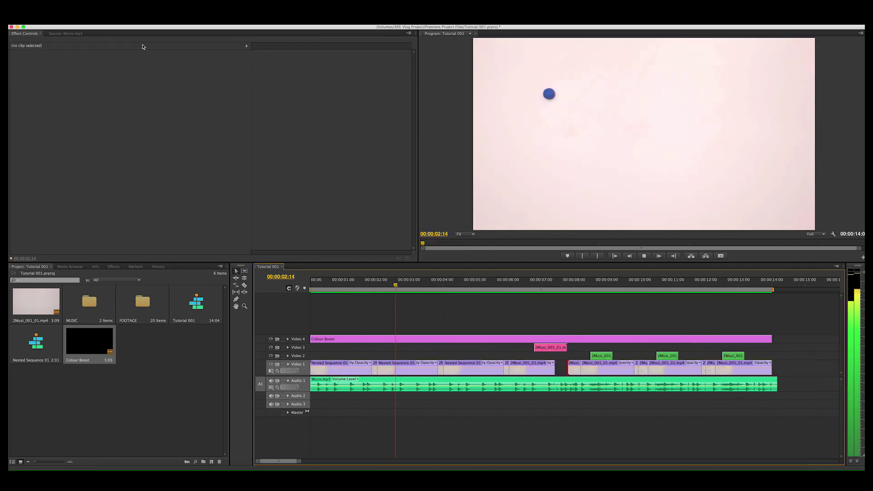
Trim the Video 1 cuts near 10.5 and 12.5 seconds to meet the green Video 2 segments and replay them.
left_click(718, 284)
left_click_drag(717, 369, 722, 369)
left_click_drag(710, 369, 706, 369)
left_click_drag(649, 369, 657, 369)
left_click(643, 352)
key("space")
left_click(553, 283)
key("space")
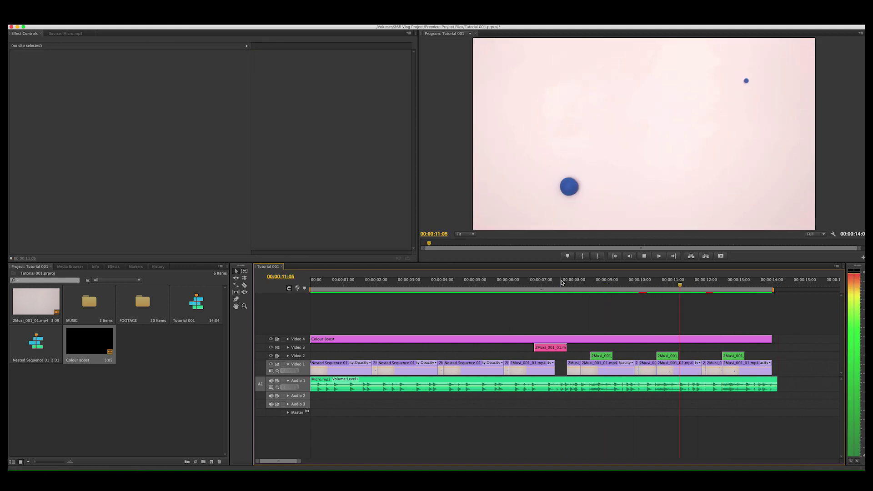
Fine-tune the Video 1 cut just before the first green segment near 8.3 seconds and replay that section.
key("space")
left_click(581, 364)
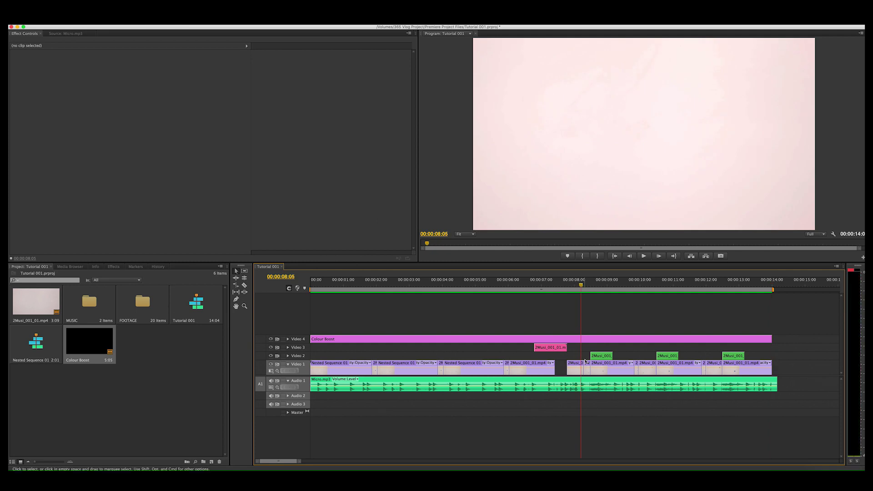
mouse_move(585, 367)
left_mouse_down()
mouse_move(585, 331)
mouse_move(585, 364)
left_mouse_up()
left_click(523, 285)
key("space")
key("space")
Play up to the pink Video 3 segment and split it with the Razor tool at about 7.5 seconds.
left_click(536, 285)
key("space")
key("space")
key("c")
left_click(558, 347)
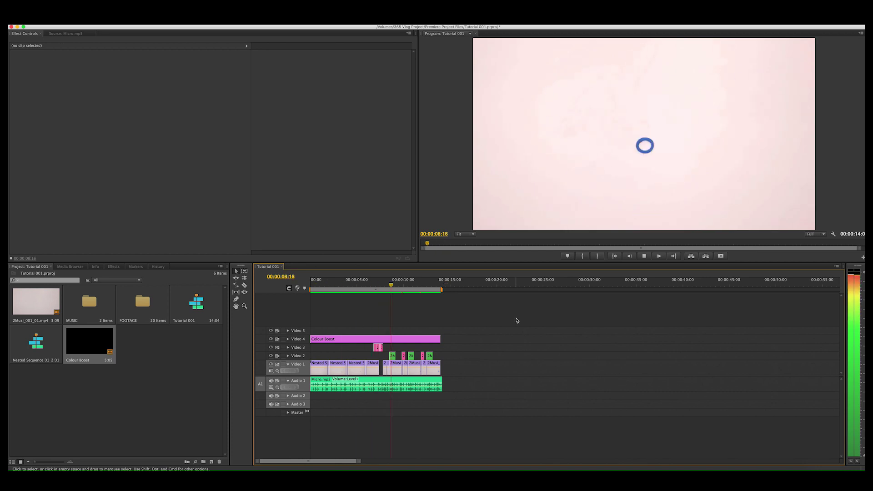
Shift the two short pink copies near 10 and 12 seconds later to meet the green segments and replay that section.
key("equal")
left_click(461, 286)
key("space")
left_click_drag(478, 356, 485, 356)
left_click_drag(524, 356, 532, 356)
left_click(478, 286)
key("space")
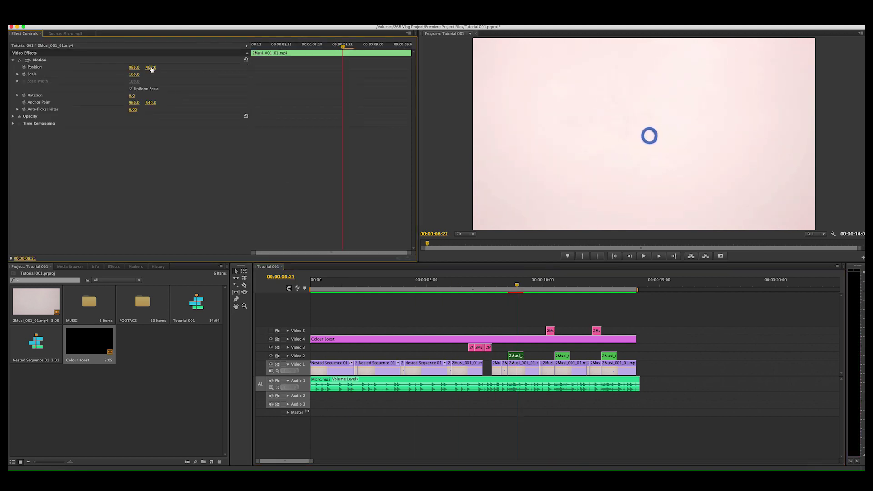
left_click(607, 306)
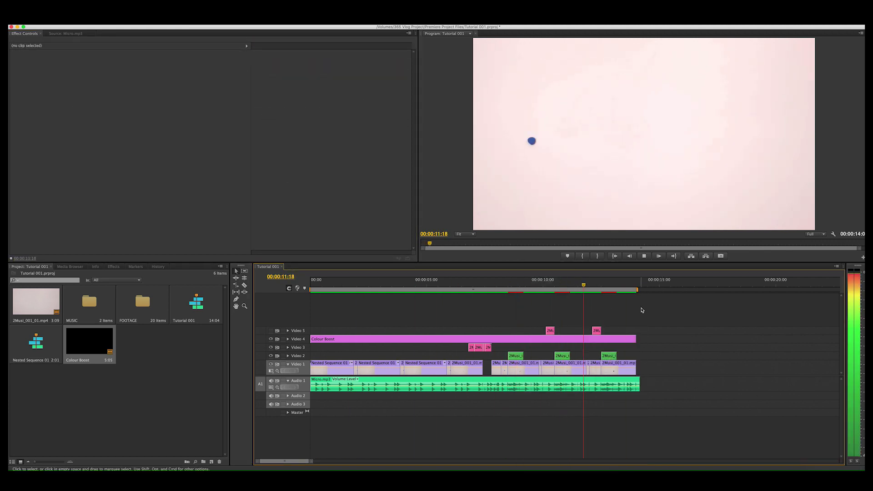
Render the timeline, move the third green Video 2 segment earlier to about 12.3 seconds and play it.
key("Return")
left_click(603, 287)
key("equal")
key("equal")
key("equal")
left_click(557, 286)
left_click_drag(595, 355, 578, 356)
key("space")
scroll(407, 320, "left", 2)
Render the remaining timeline sections and play the finished sequence through.
left_click(412, 287)
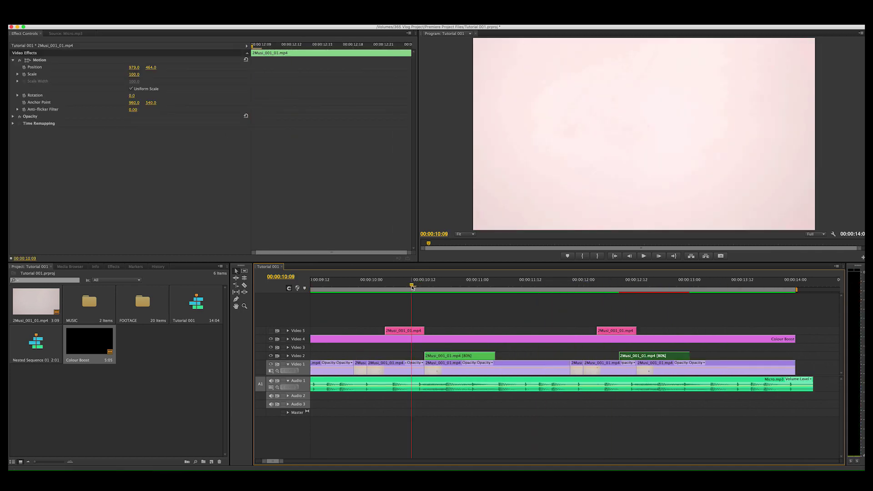
left_click(747, 285)
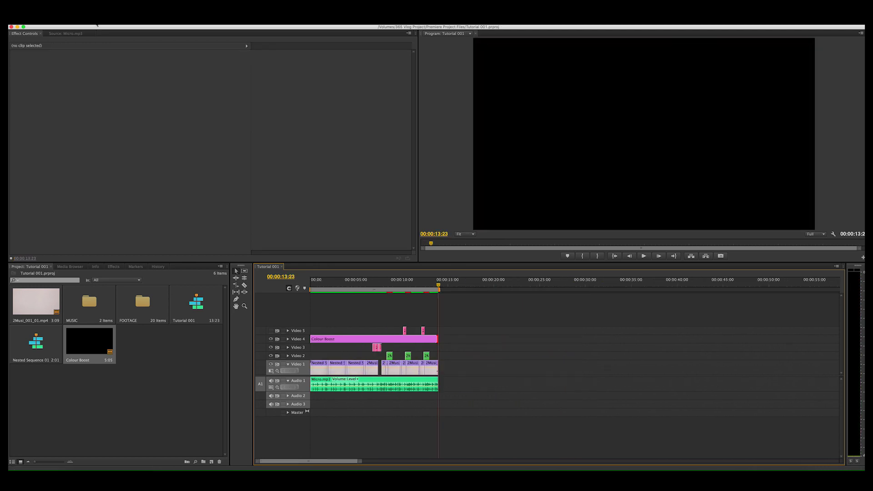
key("Return")
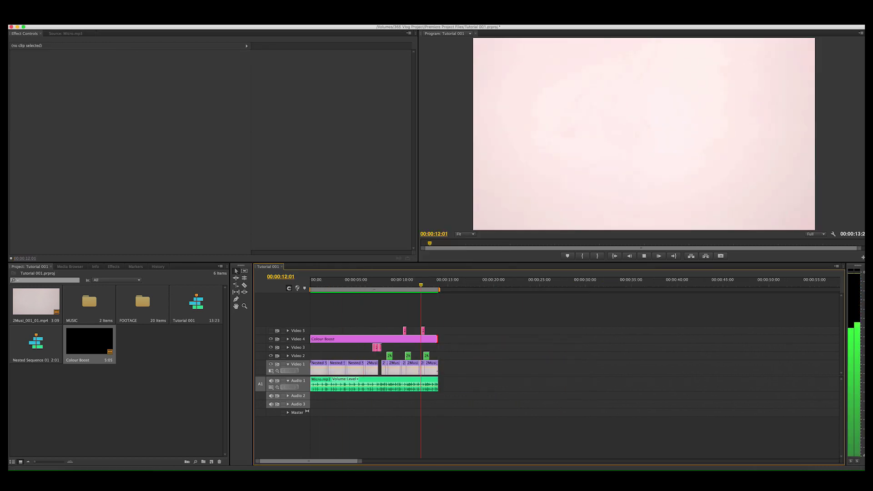
Export the sequence's work area as the H.264 file Tutorial 001_1.mp4 at 24 fps.
key("super+m")
left_click(562, 313)
left_click(556, 347)
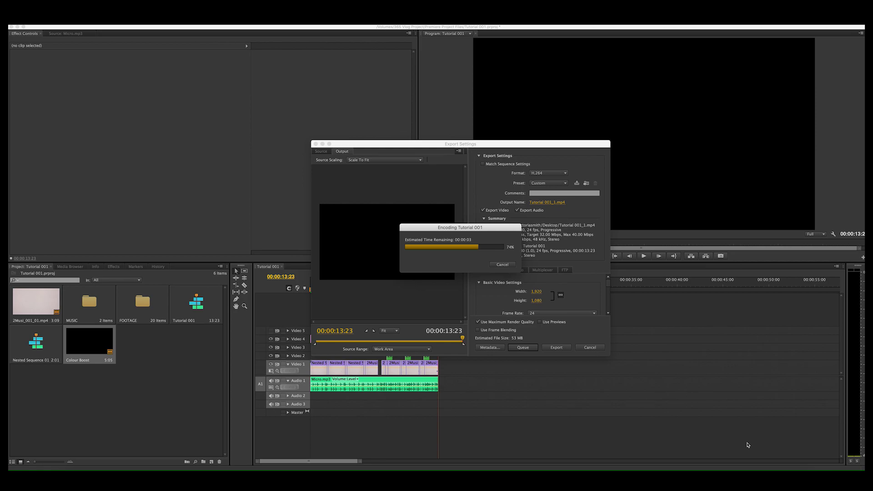